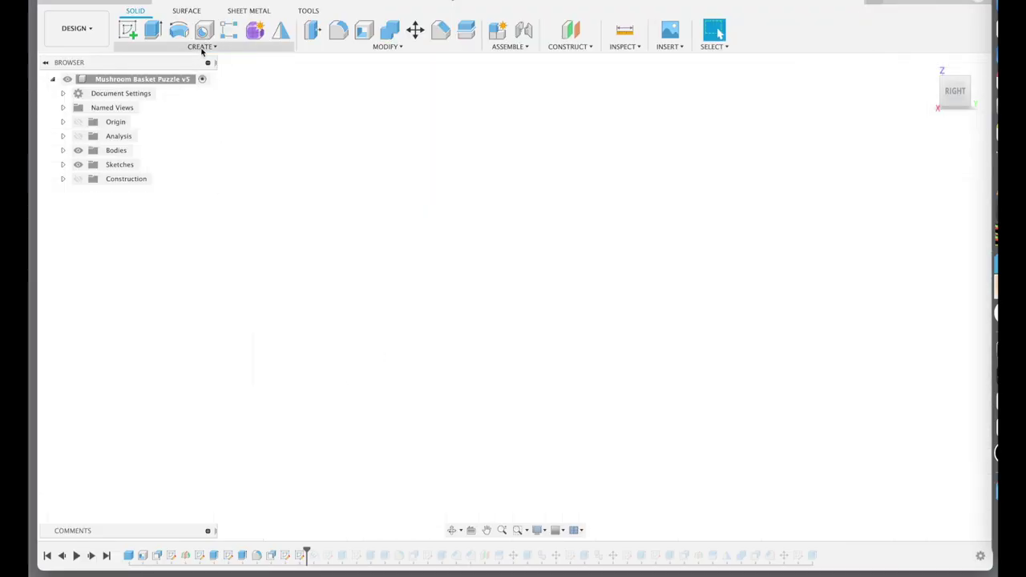
Select the front faces of the letters in the raised word "Emboss" on the curved body.
click(202, 46)
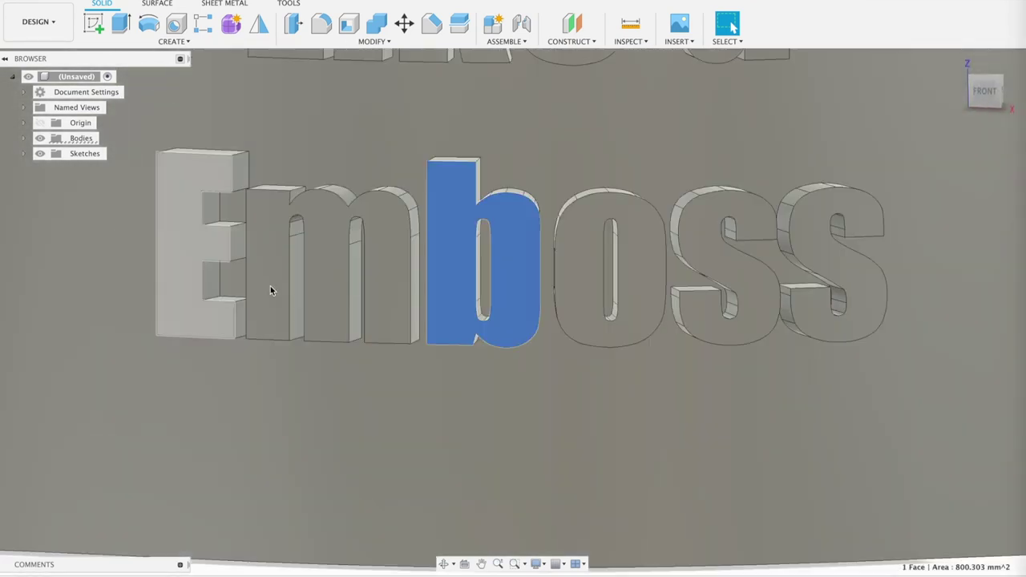
shift+click(195, 287)
shift+click(272, 288)
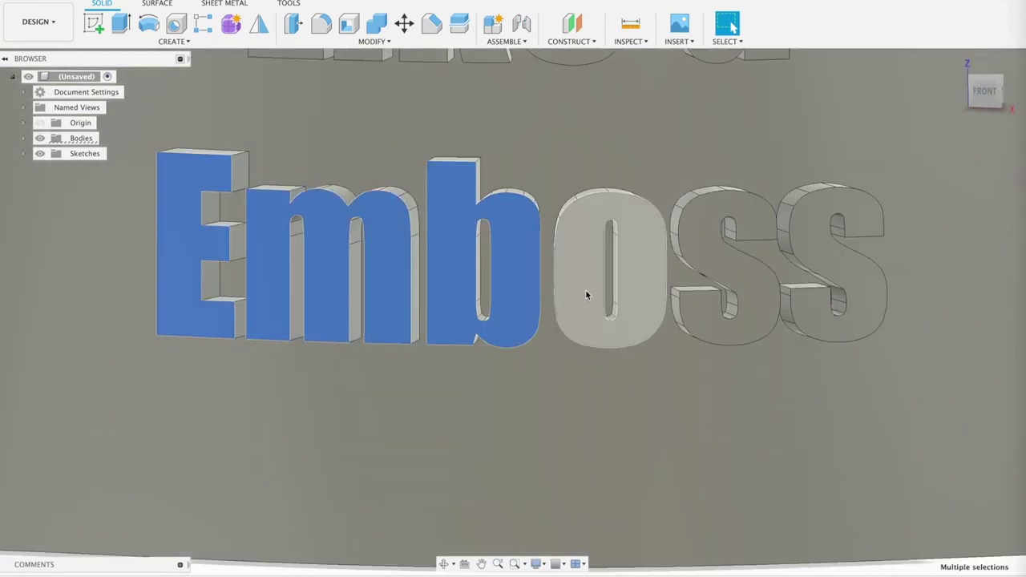
shift+click(586, 293)
shift+click(749, 278)
shift+click(817, 300)
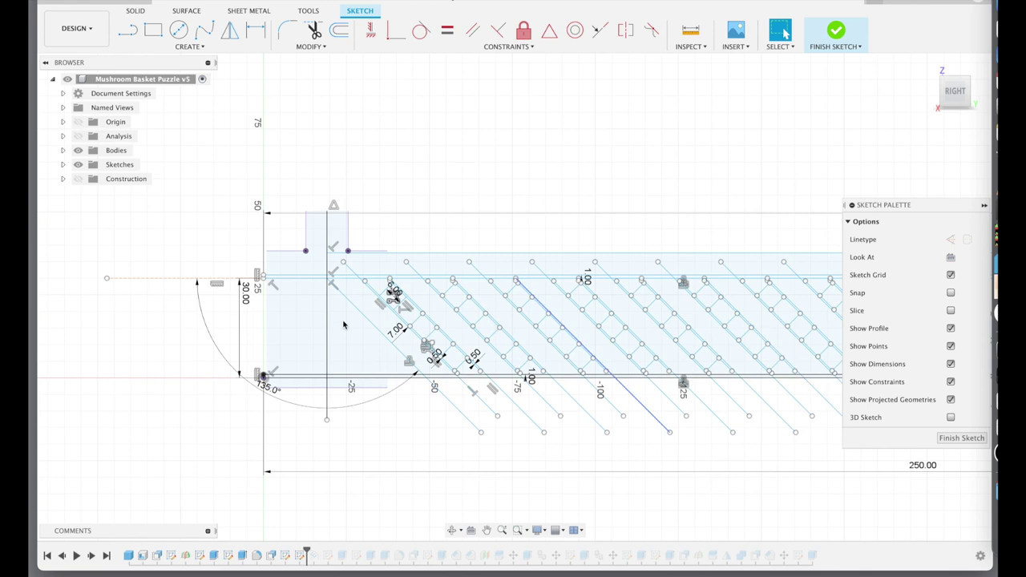
Finish the sketch of the diagonal basket weave pattern.
click(247, 50)
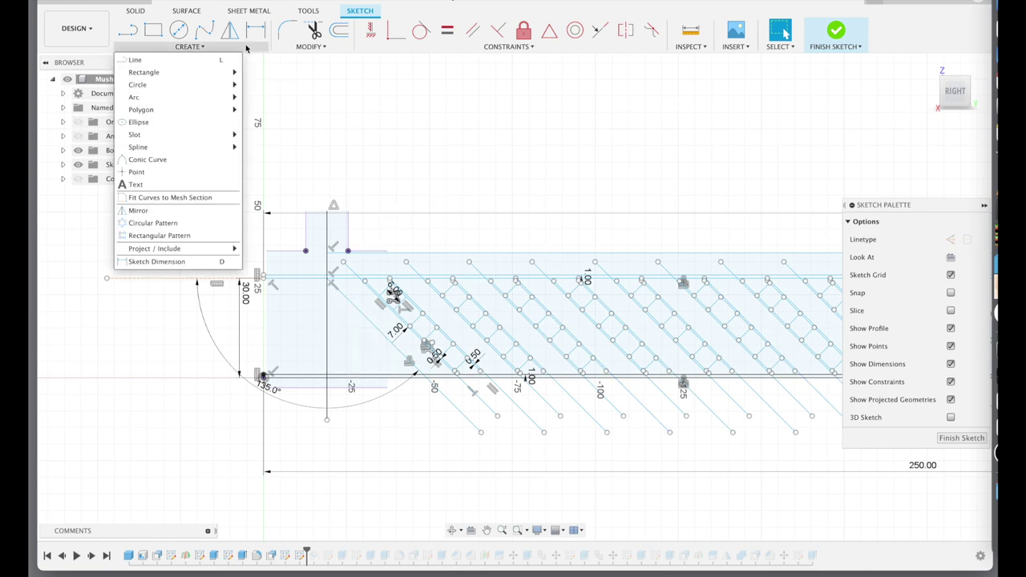
click(836, 32)
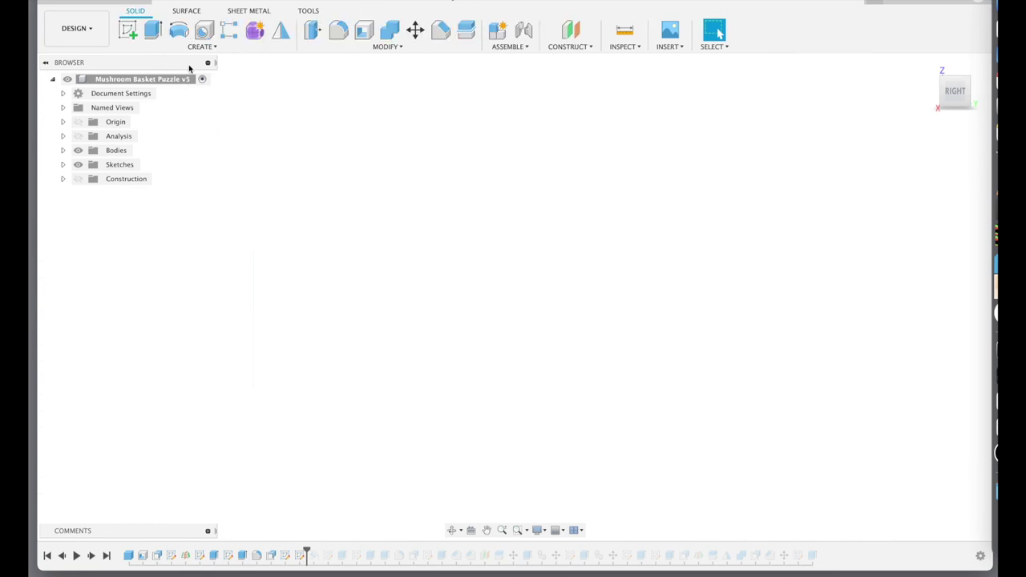
click(202, 48)
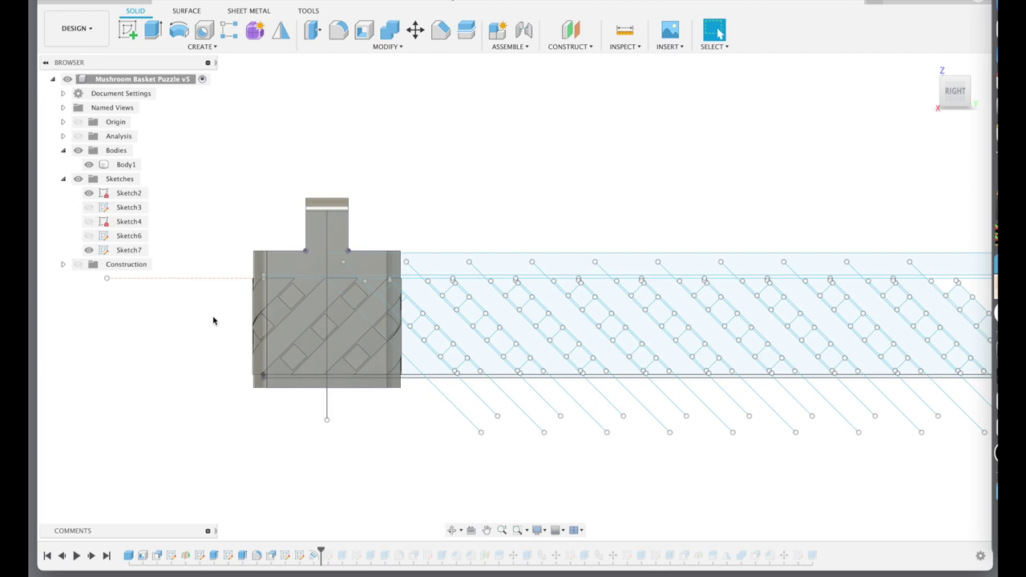
Open the basket's emboss feature for editing and examine its selected sketch profiles and faces from several angles.
shift+middle_drag(213, 321, 213, 320)
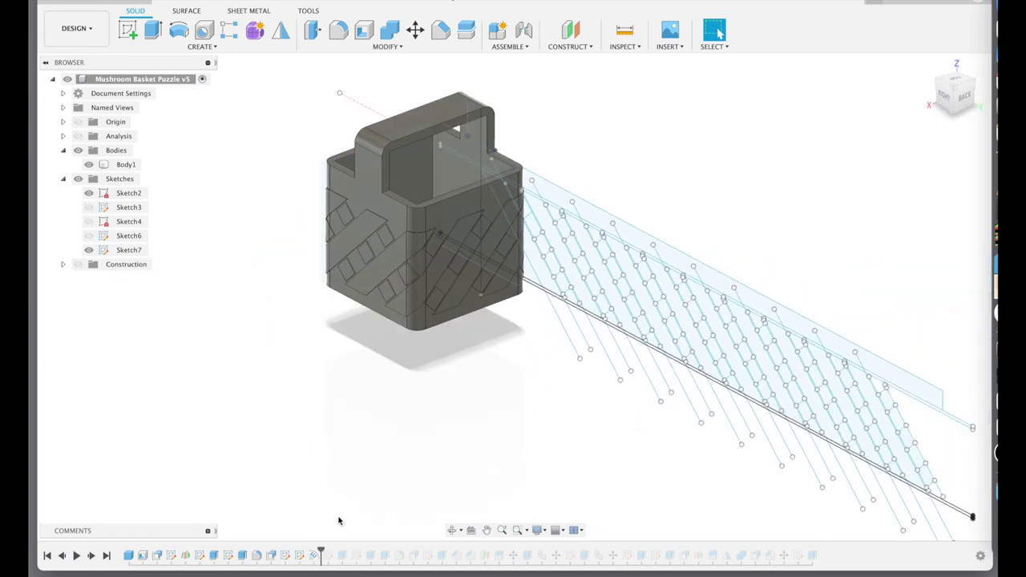
double_click(314, 557)
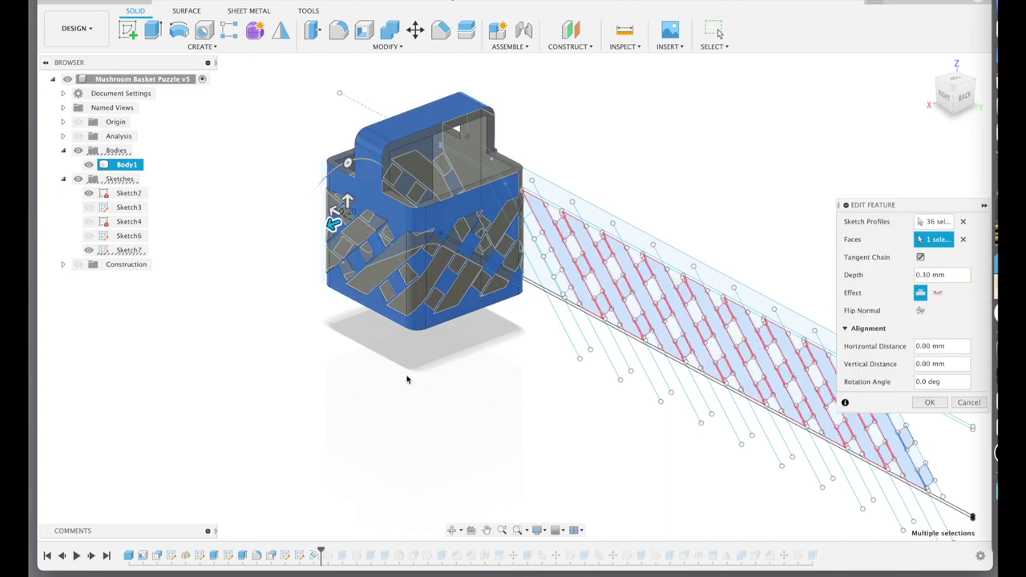
shift+middle_drag(407, 379, 473, 305)
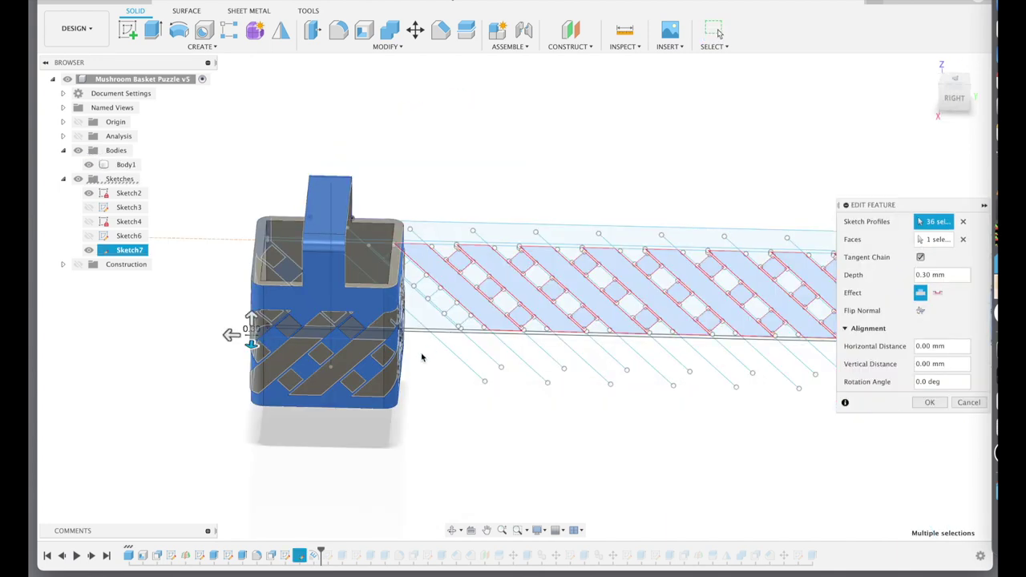
shift+middle_drag(421, 357, 428, 350)
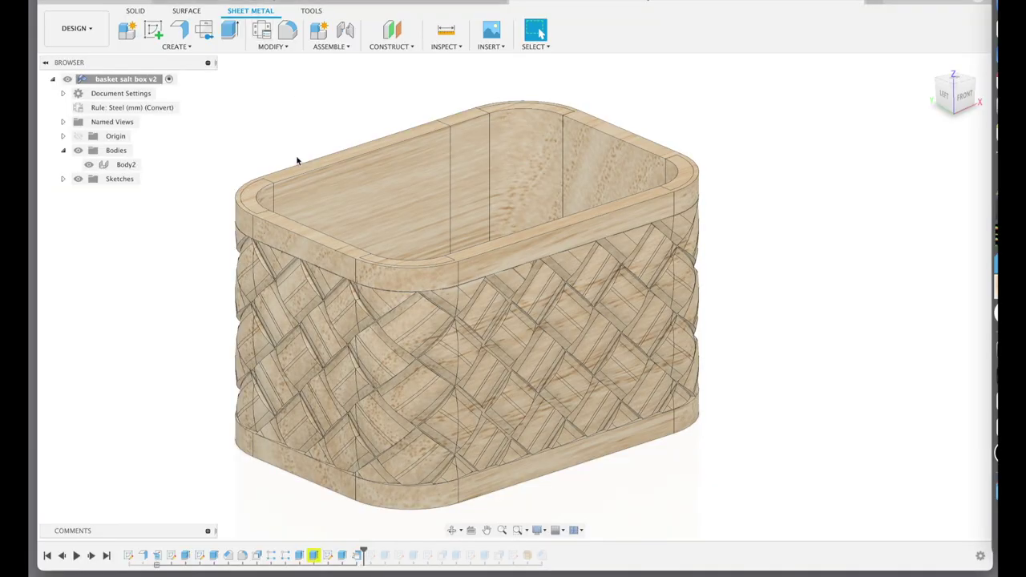
Roll the basket salt box's history back to its initial open flange, before the unfold, and examine the plain sheet.
scroll(297, 162, up, 1)
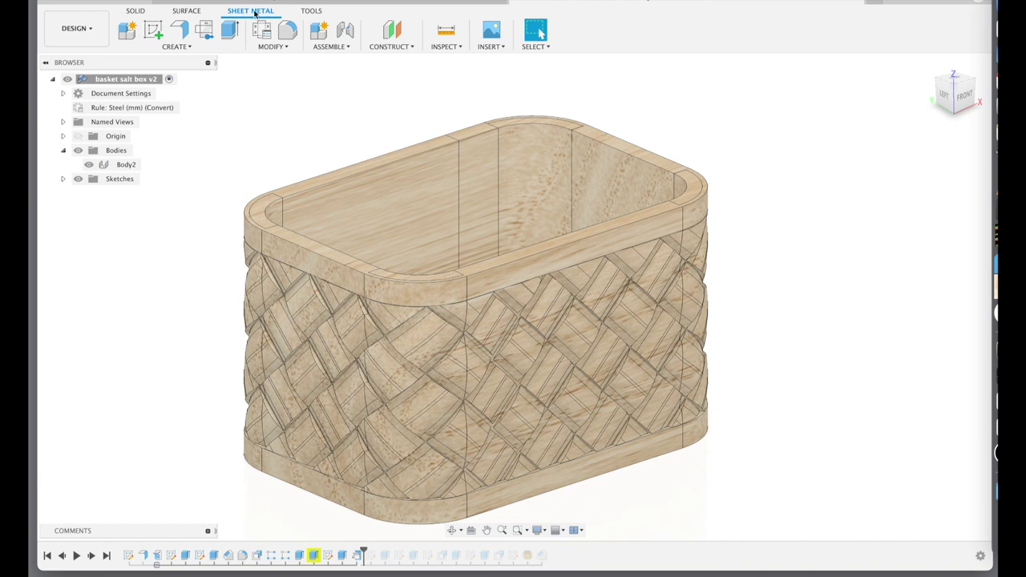
click(236, 162)
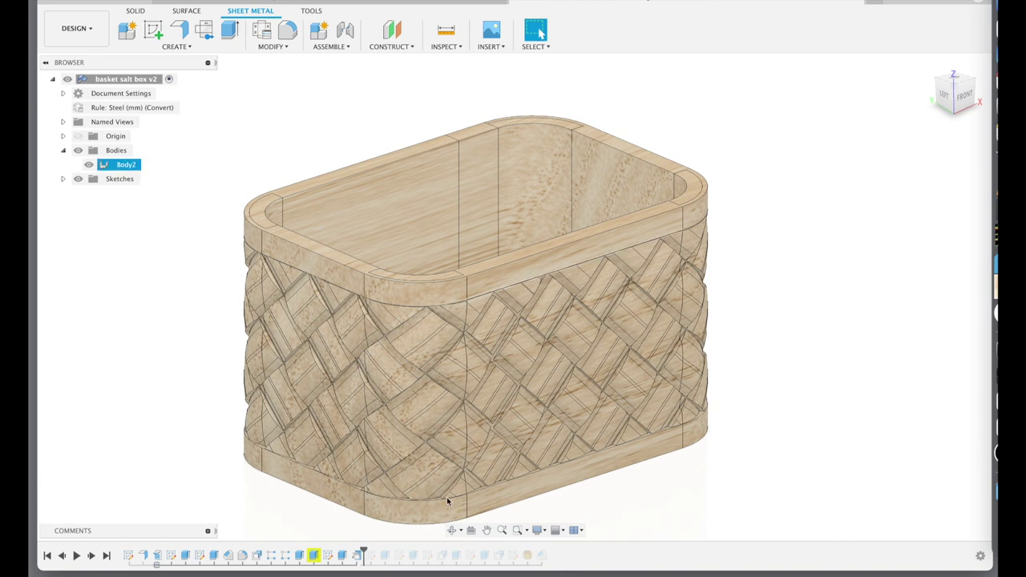
drag(363, 555, 149, 554)
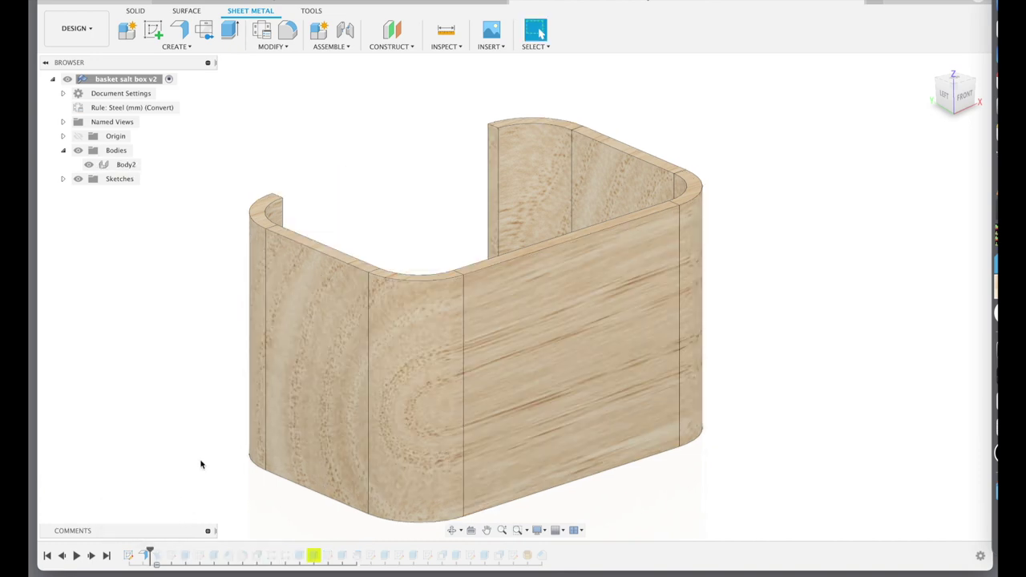
shift+scroll(201, 464, left, 5)
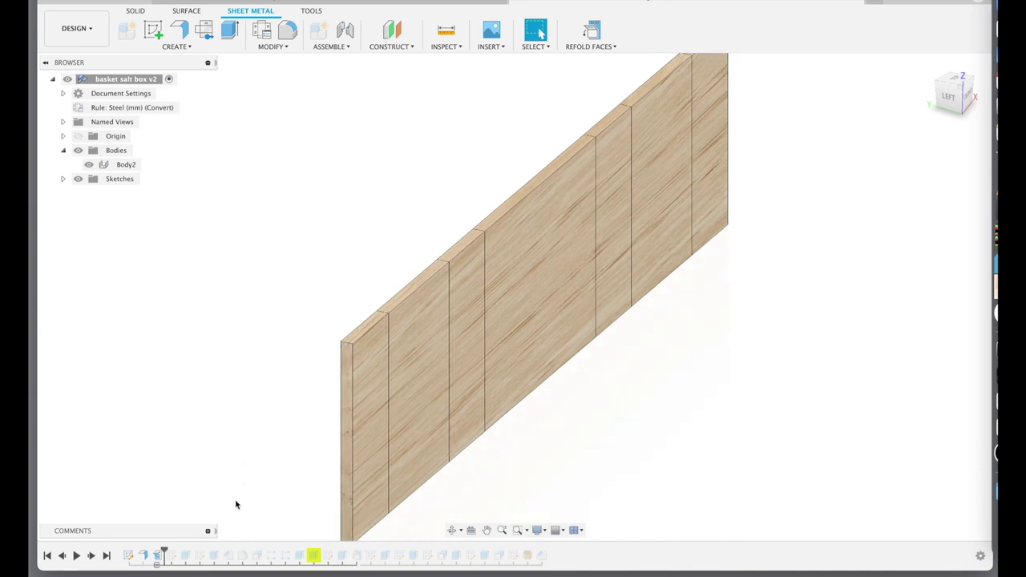
Roll the basket salt box's history forward through the flat weave pattern to the refold, and inspect the weave around the corners.
drag(166, 551, 362, 553)
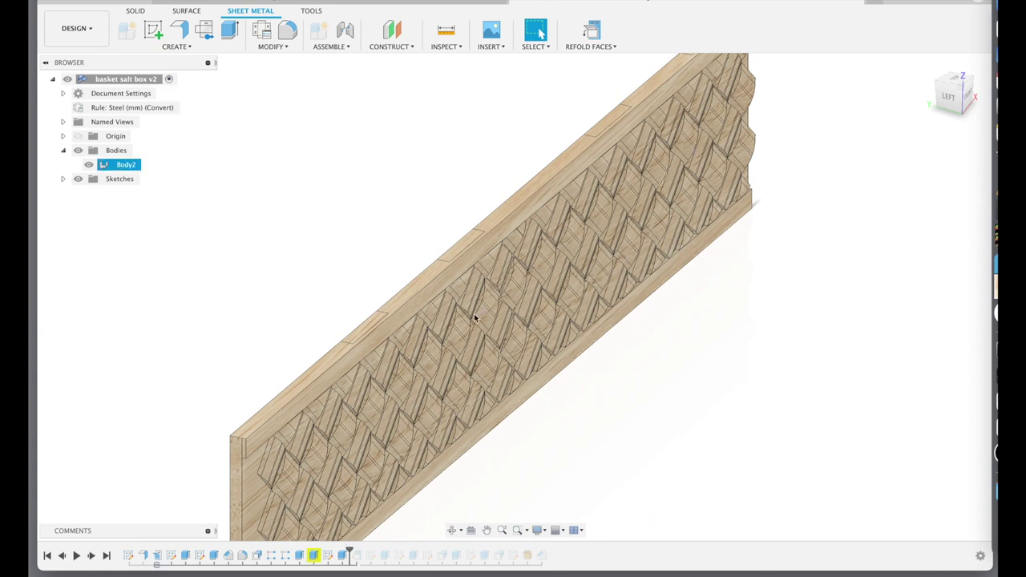
drag(350, 557, 362, 552)
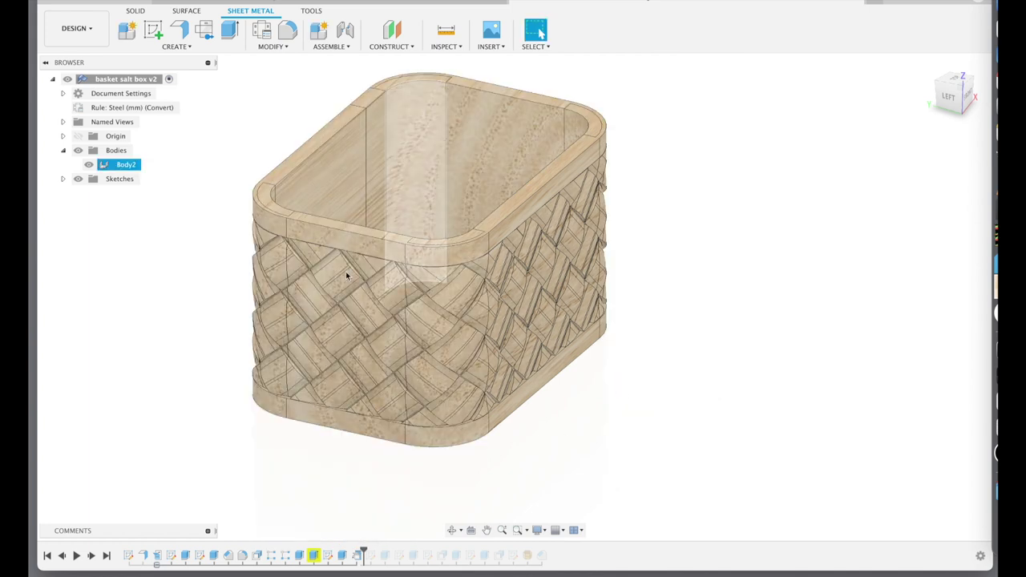
click(615, 251)
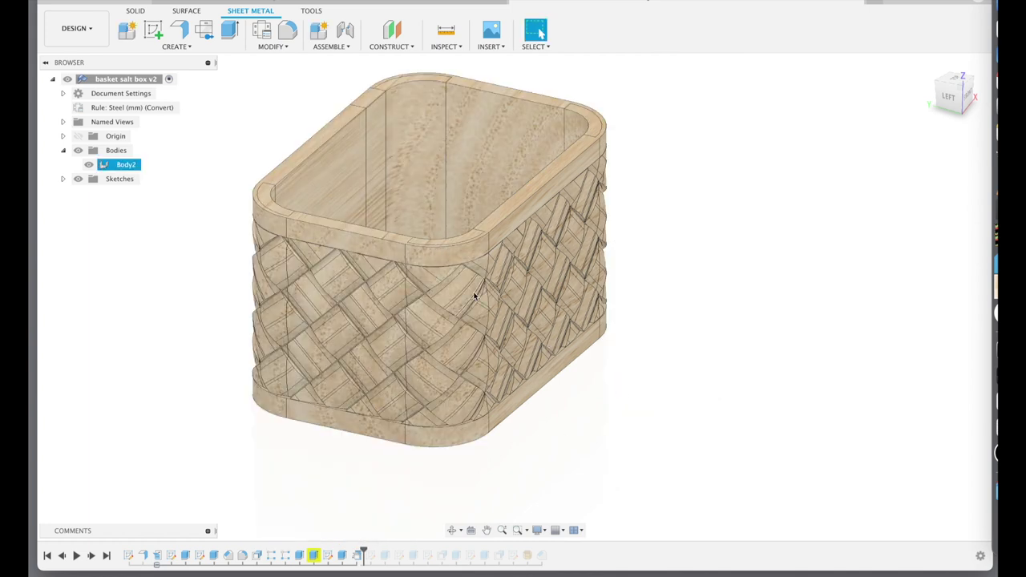
scroll(474, 296, up, 4)
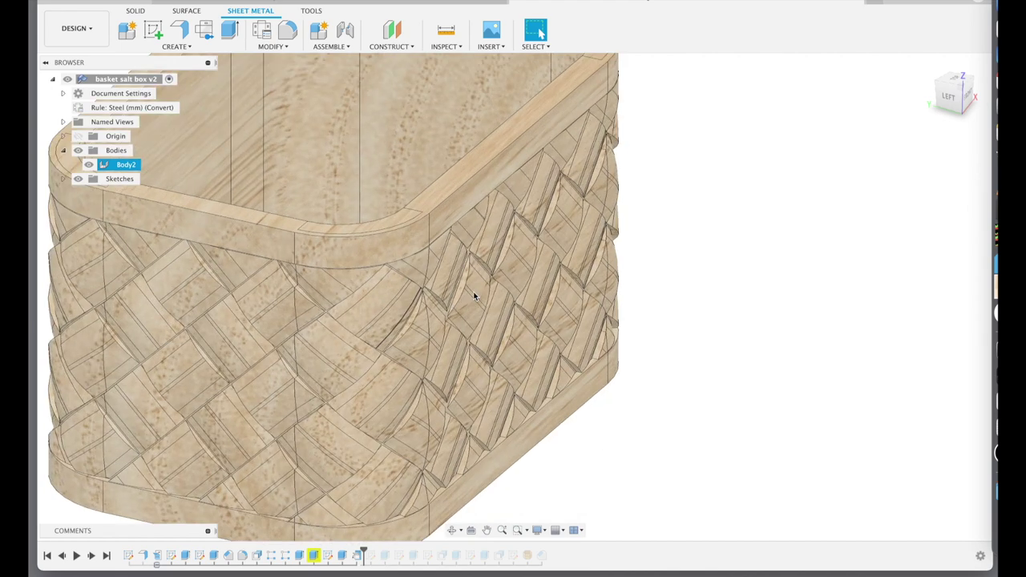
shift+middle_drag(474, 297, 403, 326)
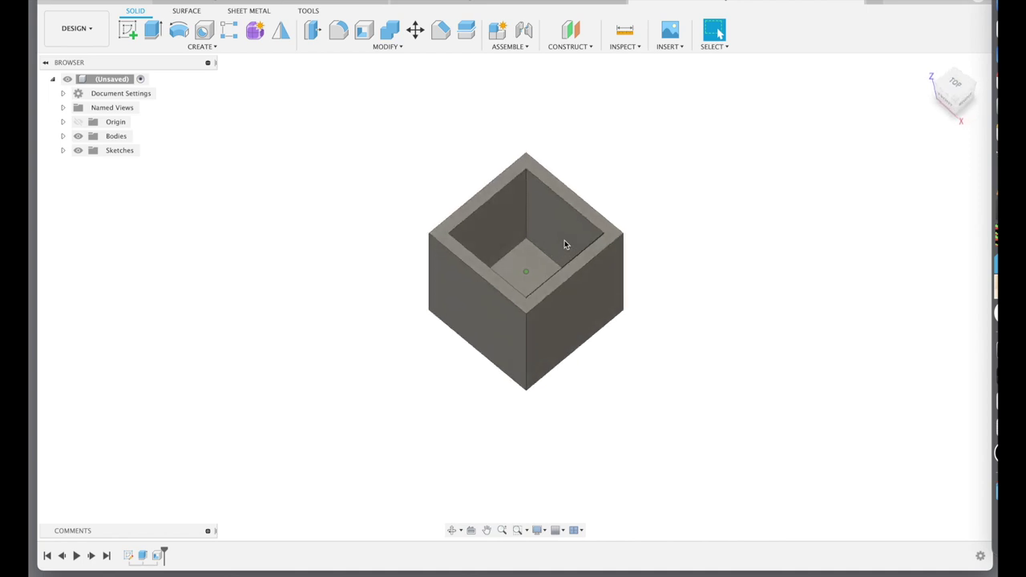
Sketch an L-shaped line on the hollow box's bottom face, from one edge's midpoint through the corner to the adjacent edge's midpoint.
scroll(564, 245, up, 5)
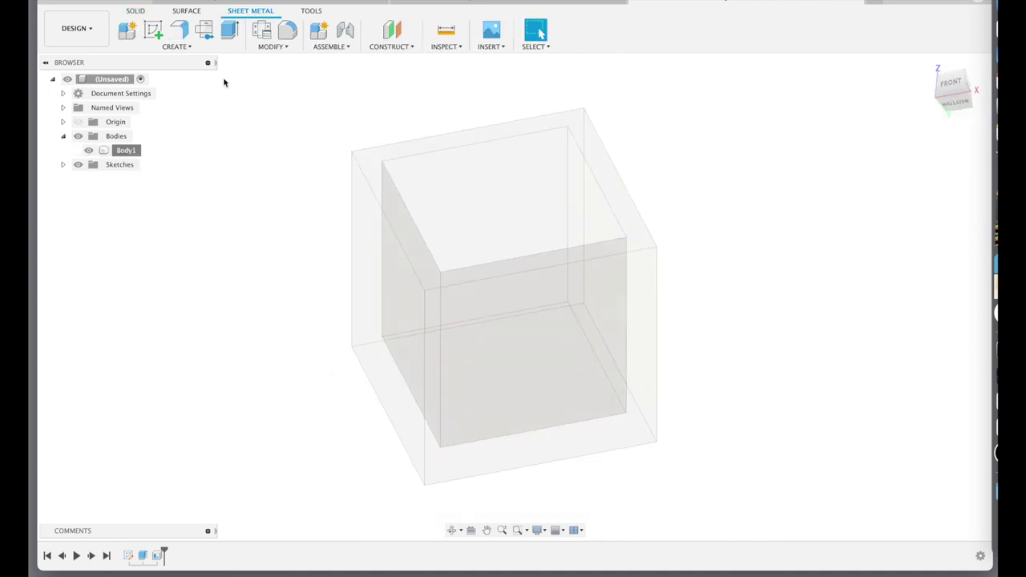
click(145, 29)
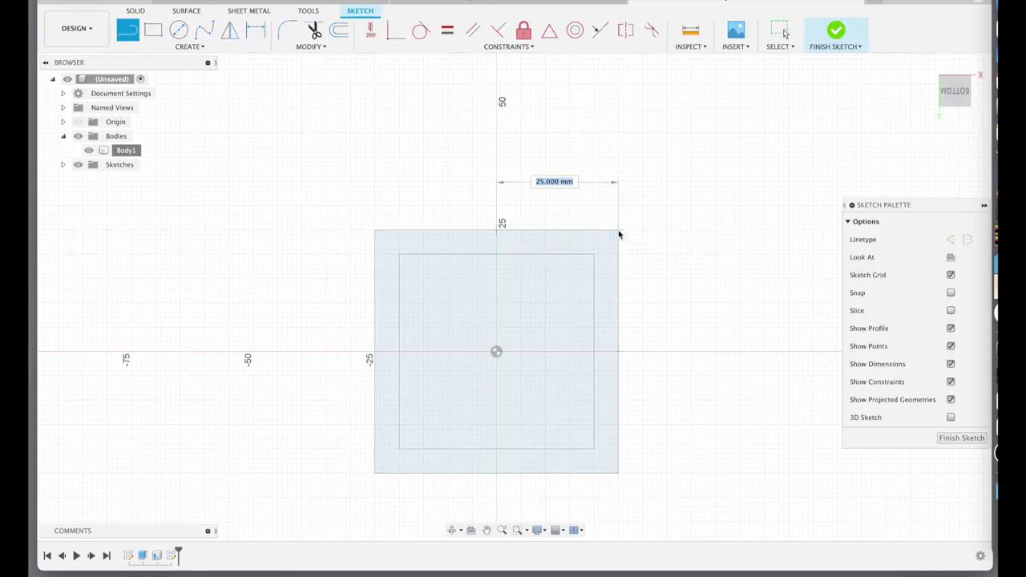
click(618, 350)
Create a sheet metal flange from the L-shaped line as a new body, with a distance of -50 mm up the box wall.
click(178, 29)
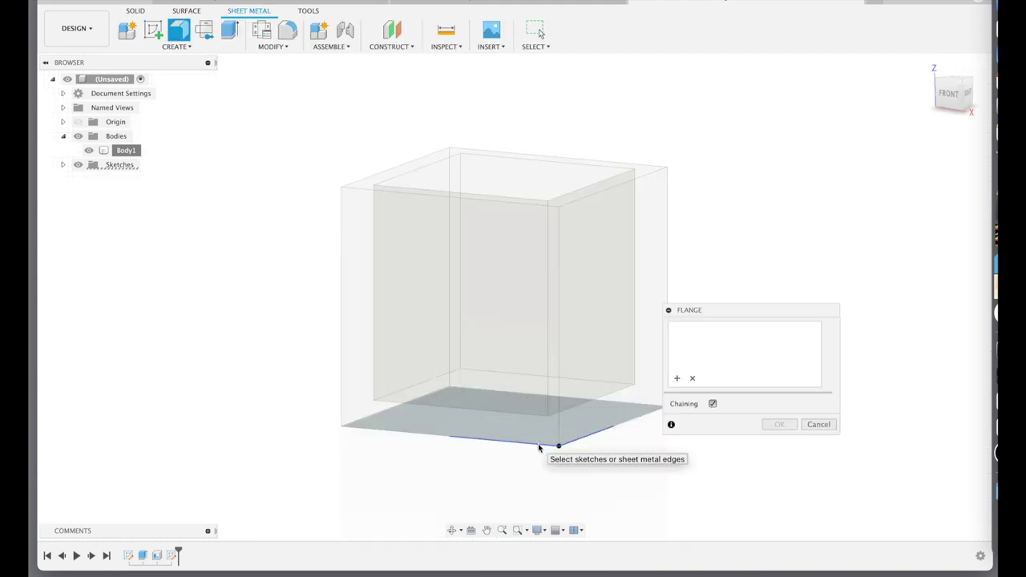
shift+scroll(539, 447, up, 5)
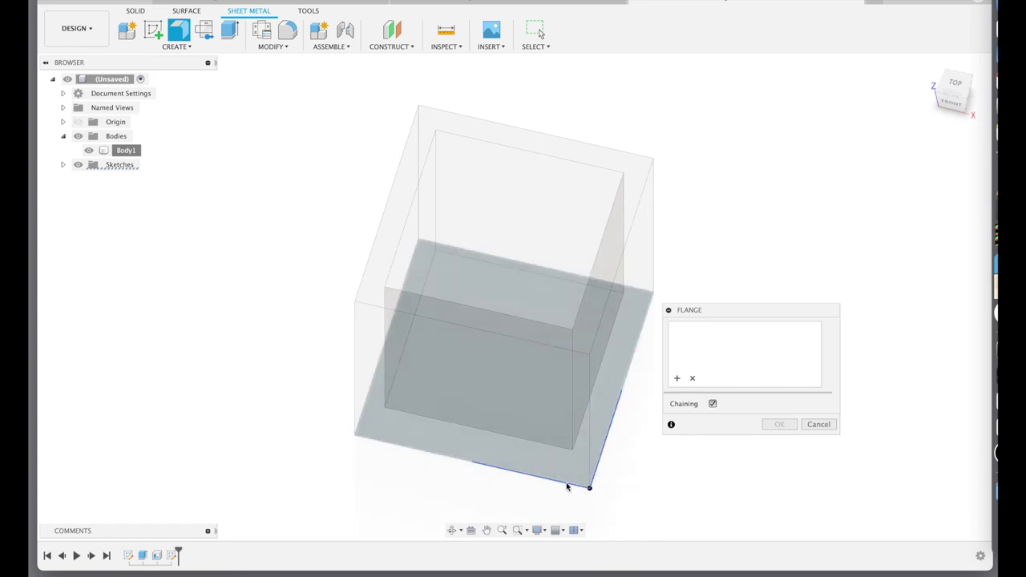
click(568, 484)
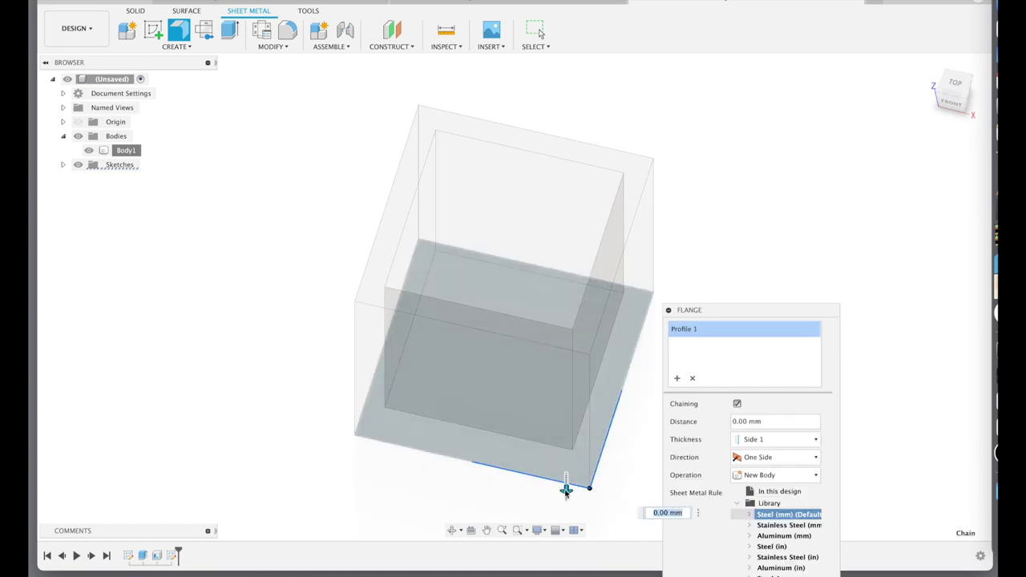
drag(566, 492, 556, 409)
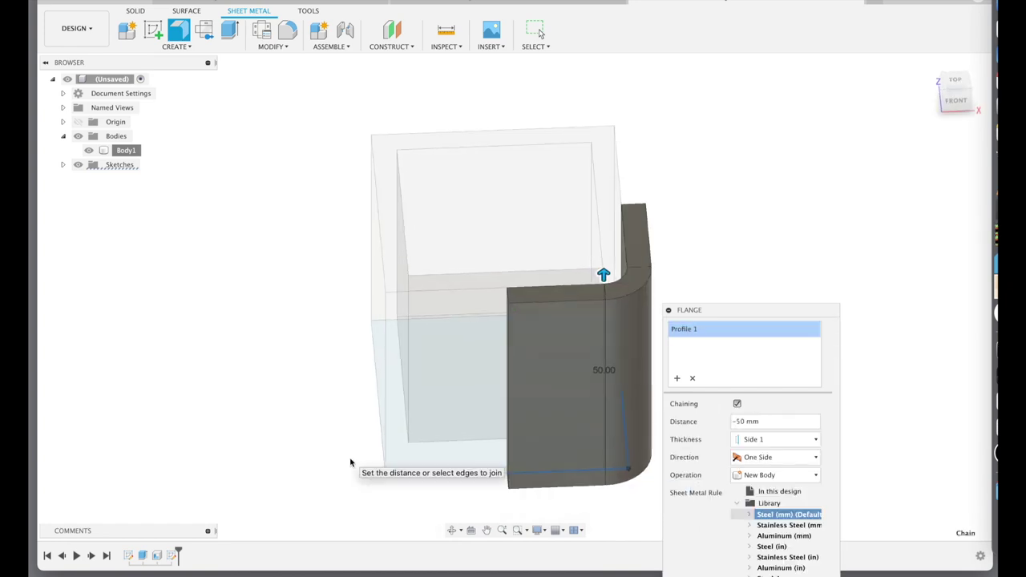
shift+scroll(351, 462, down, 3)
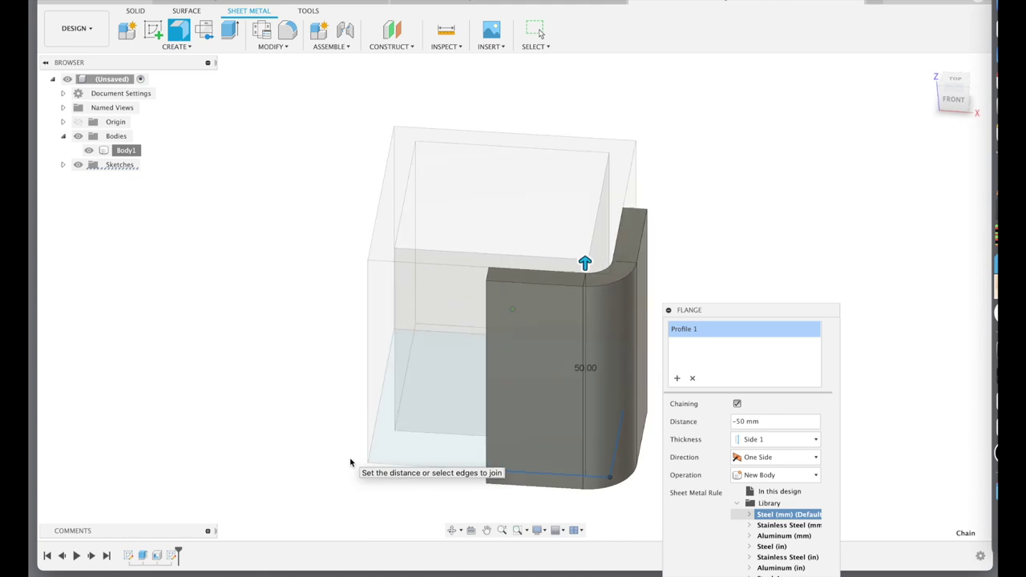
shift+scroll(351, 463, right, 5)
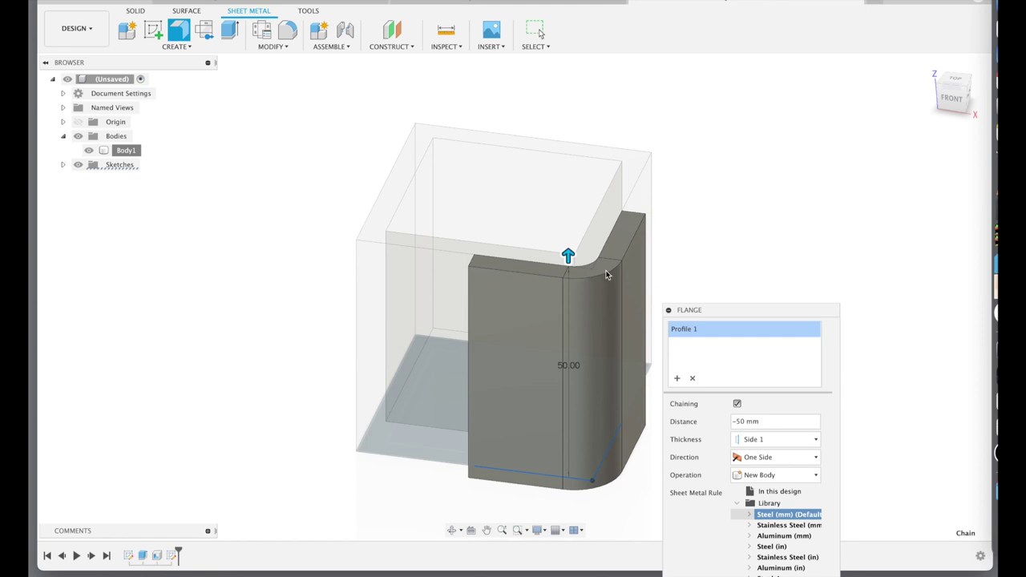
key(Return)
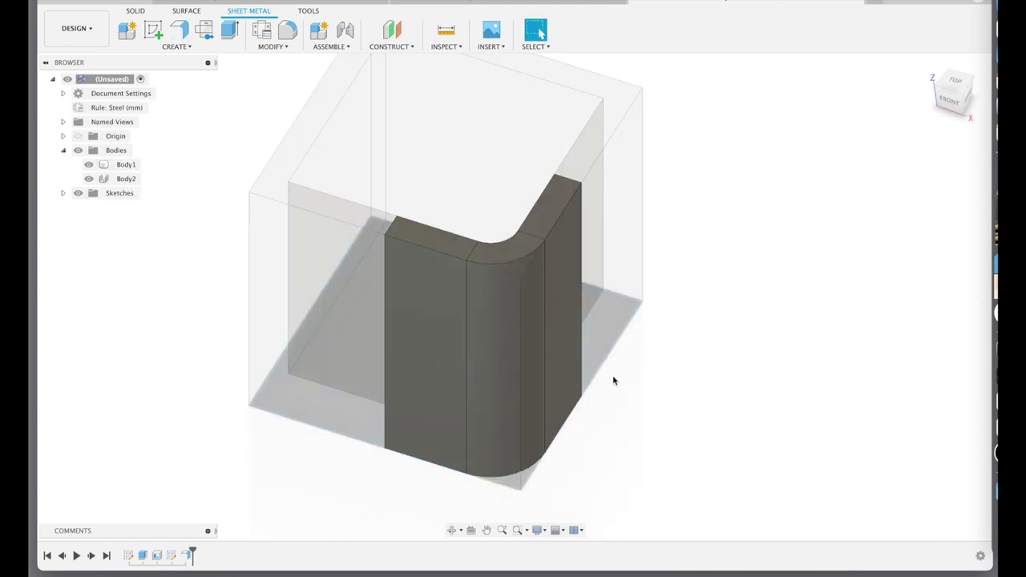
Hide the hollow box and unfold all bends of the corner flange, keeping one of its flat panels stationary.
click(89, 178)
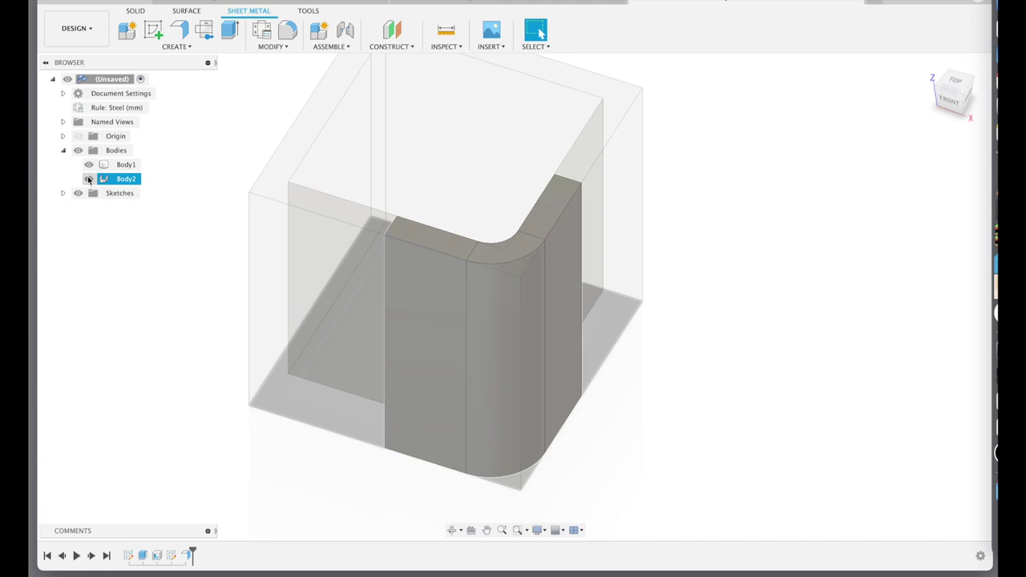
click(89, 165)
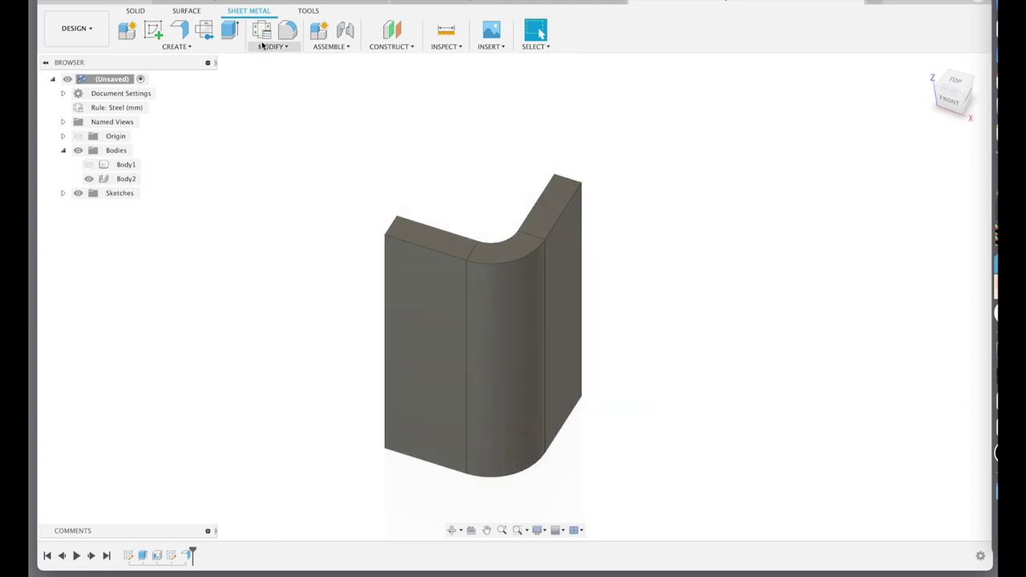
click(199, 54)
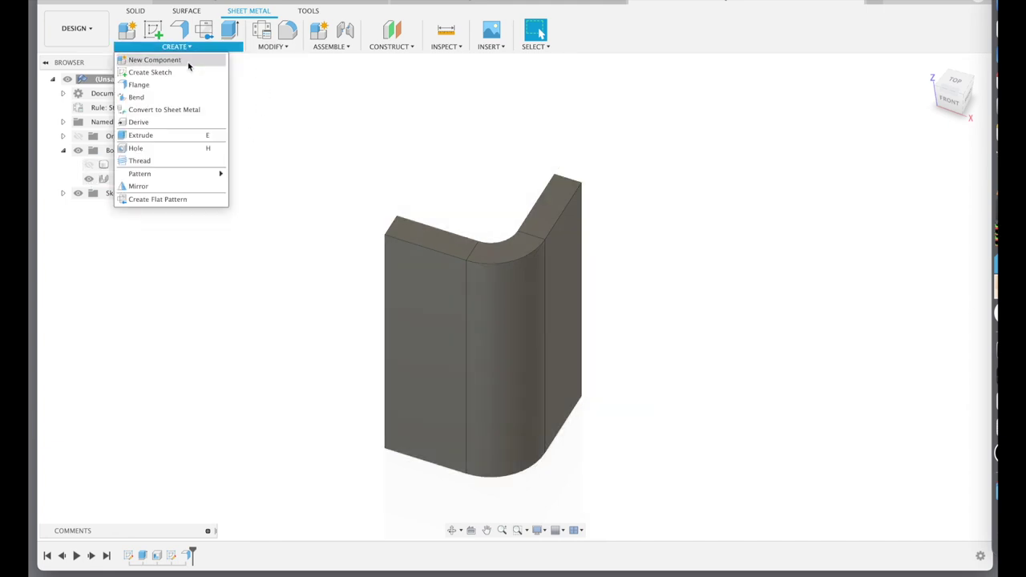
click(283, 48)
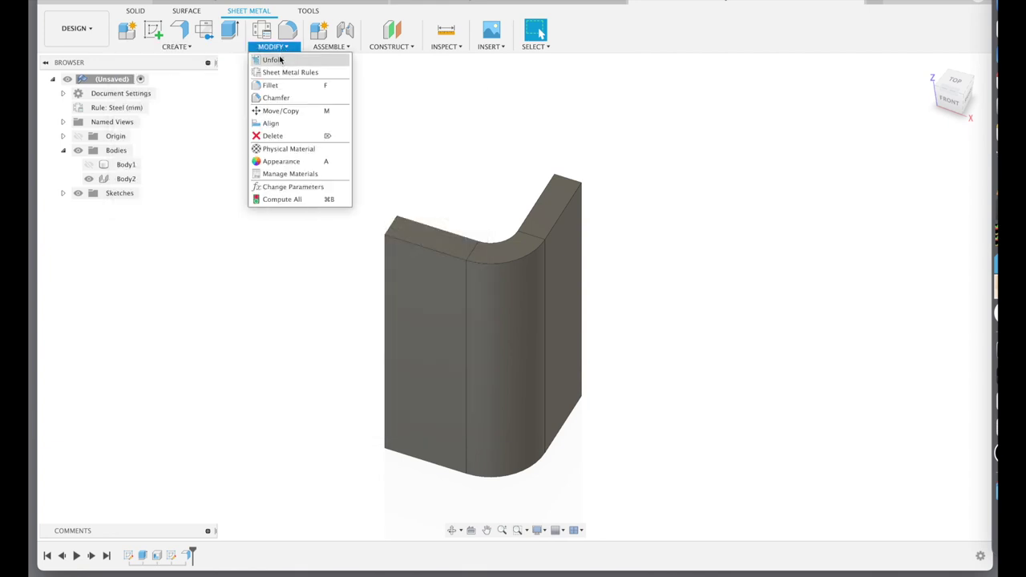
click(273, 60)
click(457, 293)
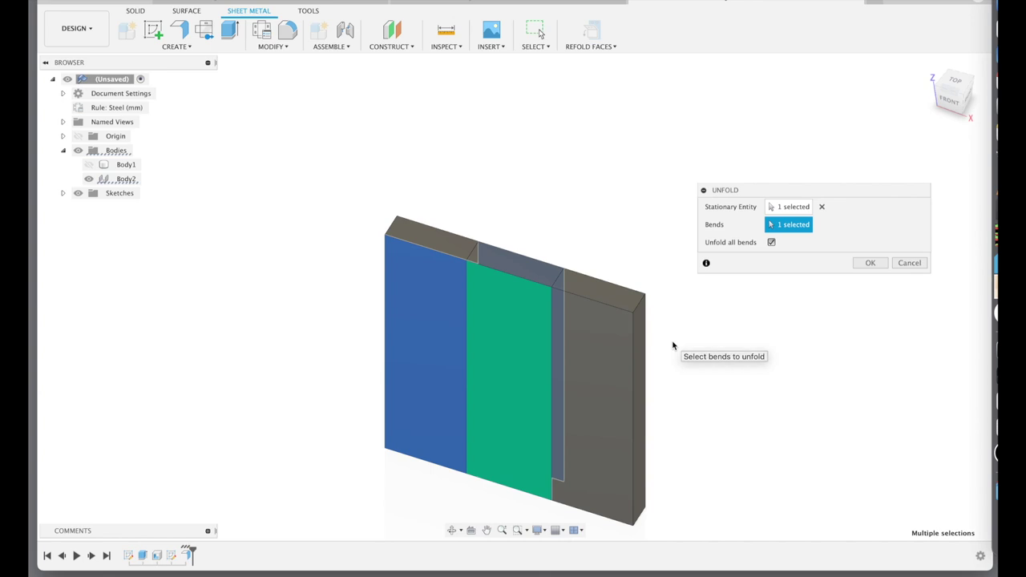
shift+scroll(673, 343, left, 4)
shift+scroll(671, 343, left, 2)
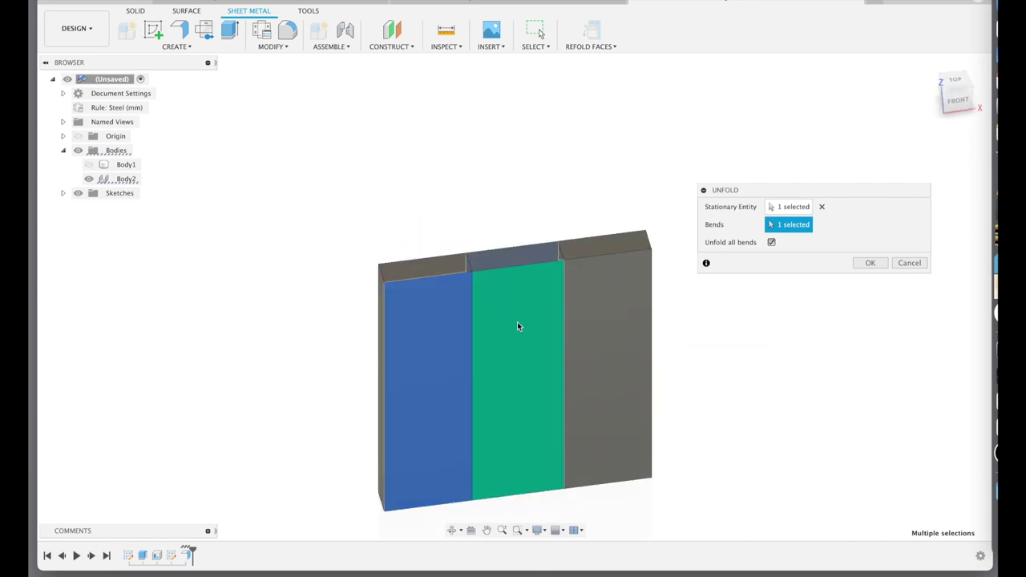
key(Return)
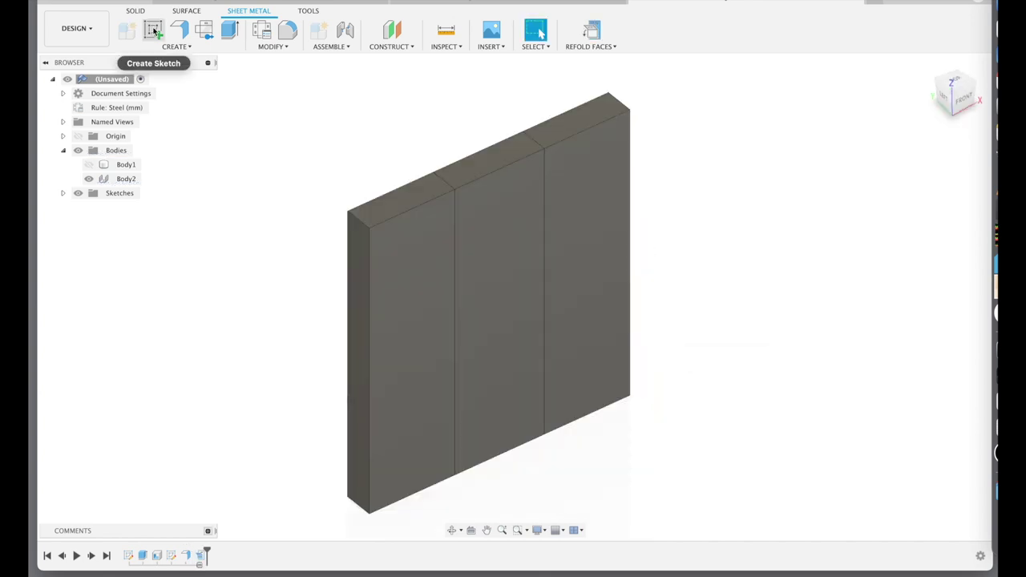
Sketch the text "Subscribe" across the front face of the unfolded flange for a raised extrusion.
click(154, 31)
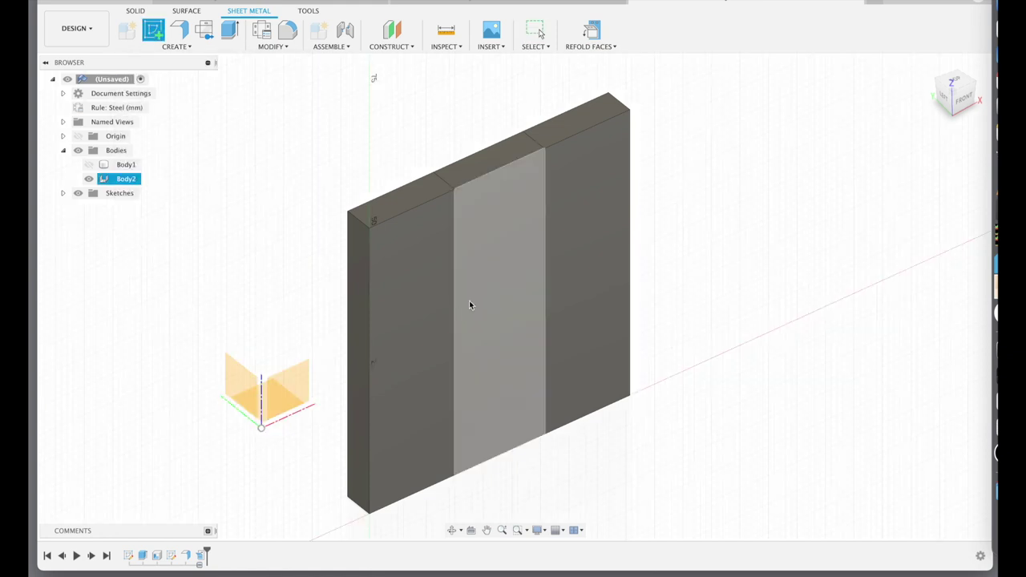
click(433, 296)
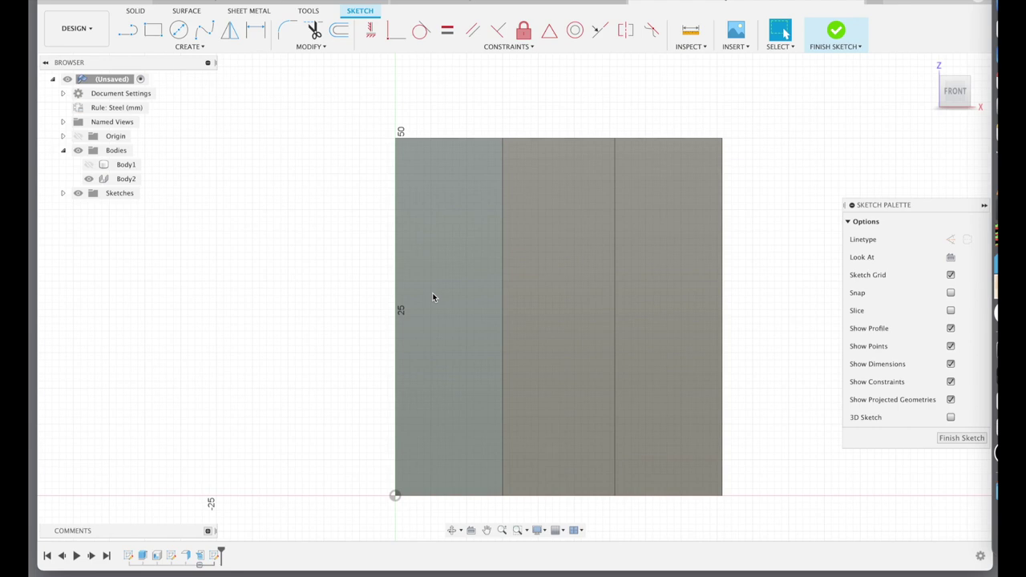
click(190, 45)
click(136, 196)
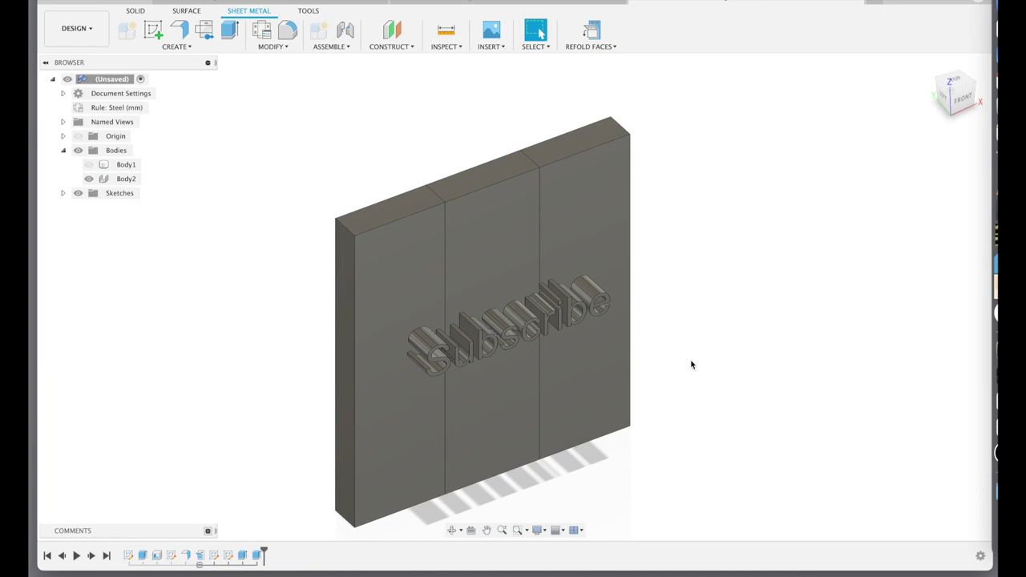
Refold the flange carrying the extruded text back into its bent corner shape.
shift+scroll(691, 365, right, 5)
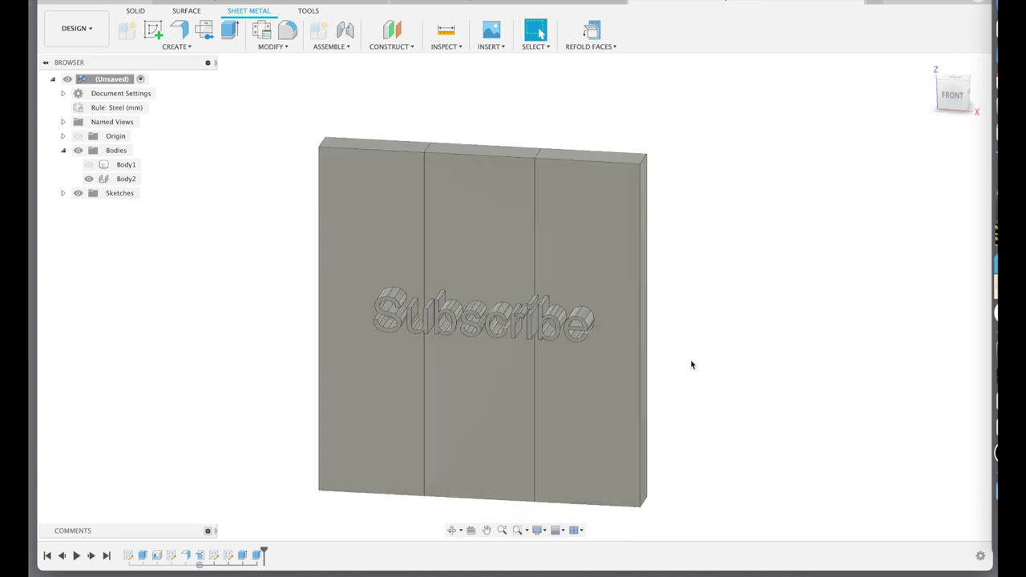
shift+scroll(691, 365, right, 2)
shift+scroll(691, 365, left, 5)
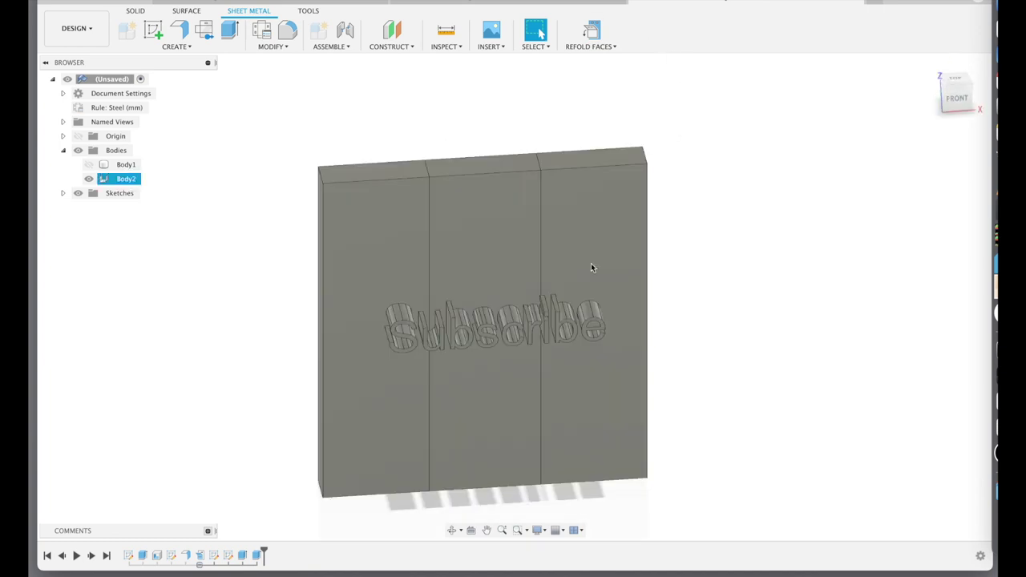
click(575, 147)
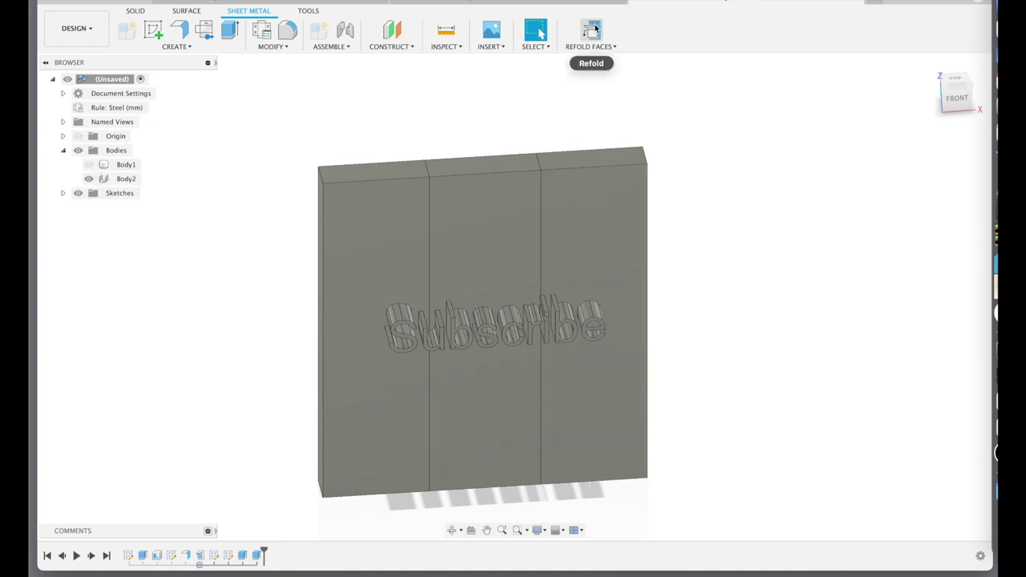
click(595, 29)
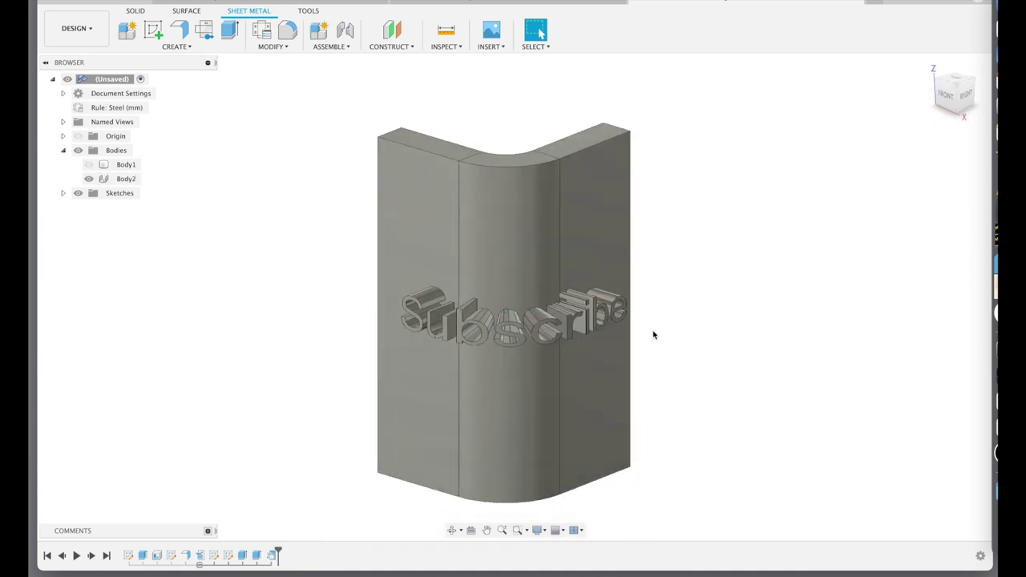
Examine how the raised lettering wraps around the outer and inner sides of the bend, including from above.
click(466, 324)
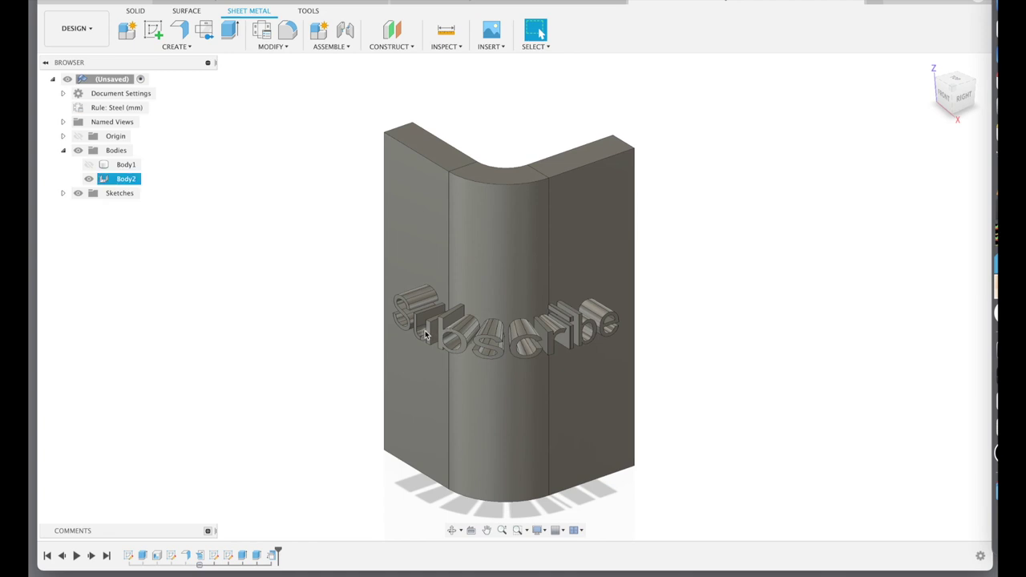
scroll(547, 358, up, 3)
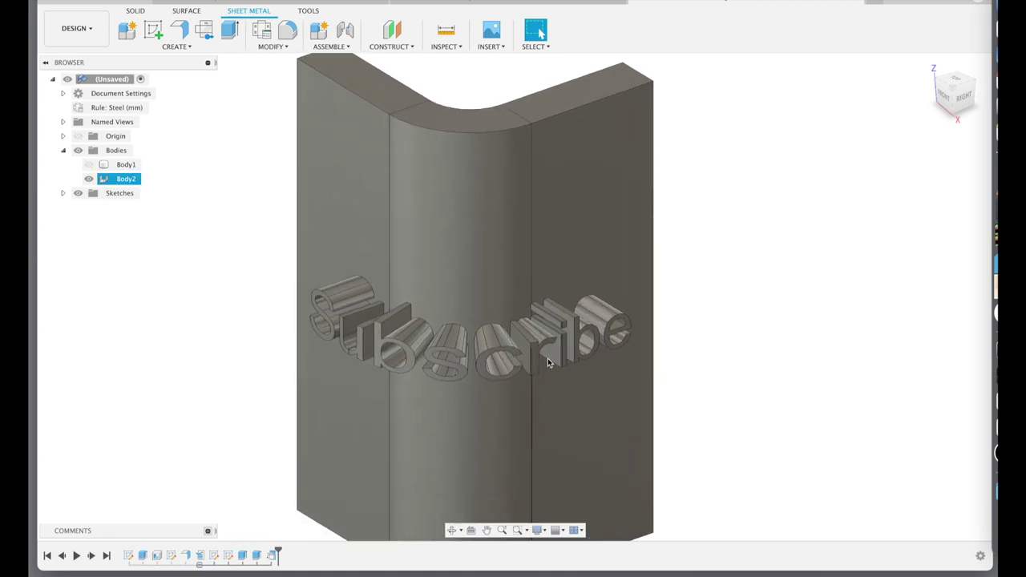
middle_drag(548, 358, 576, 330)
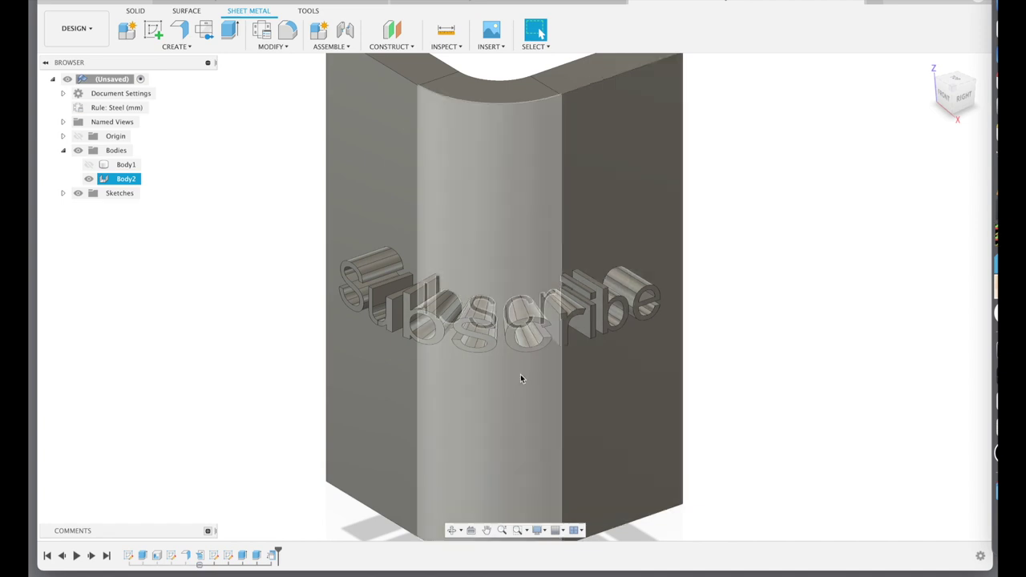
shift+middle_drag(520, 376, 530, 294)
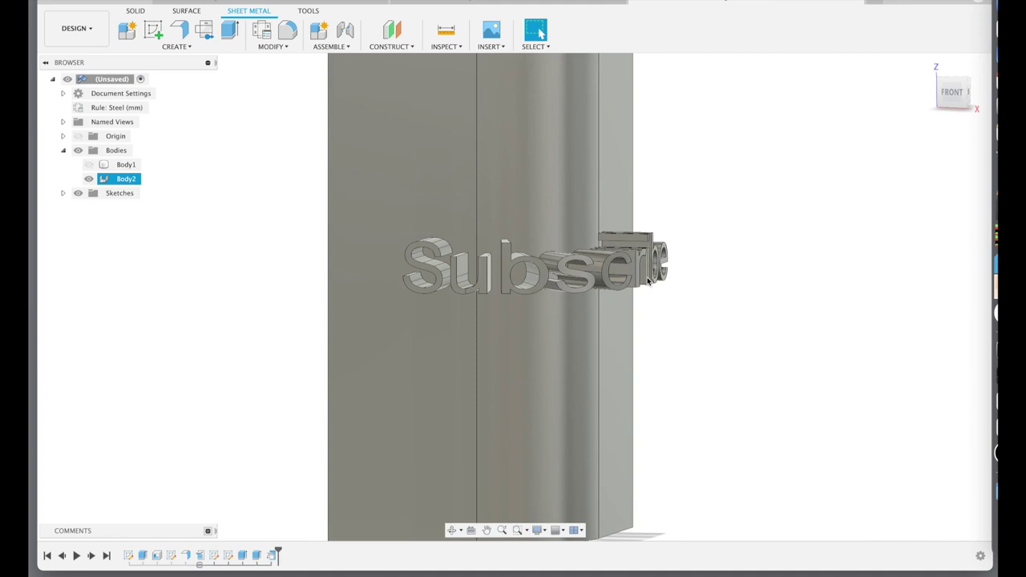
shift+middle_drag(568, 252, 482, 300)
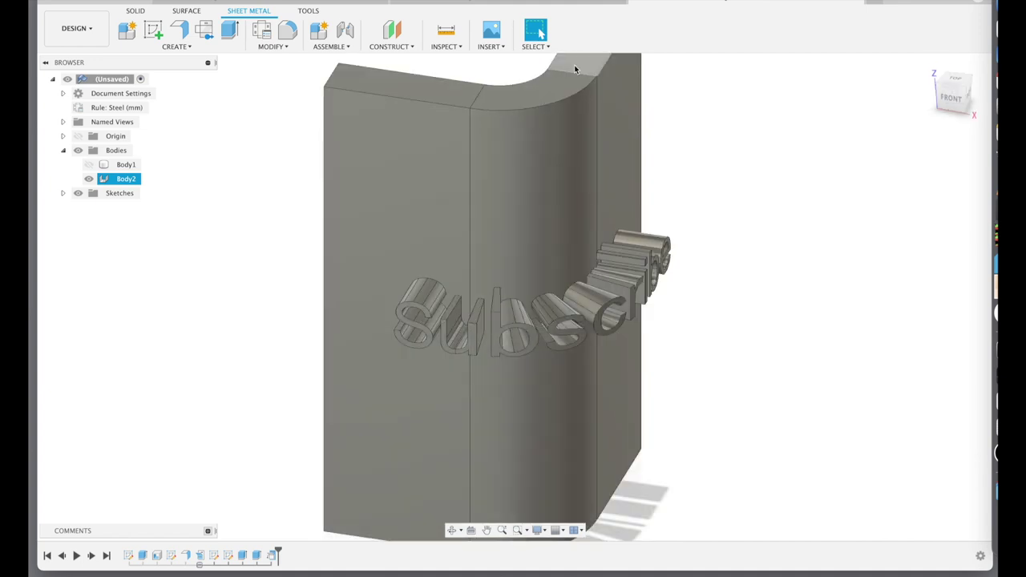
click(713, 231)
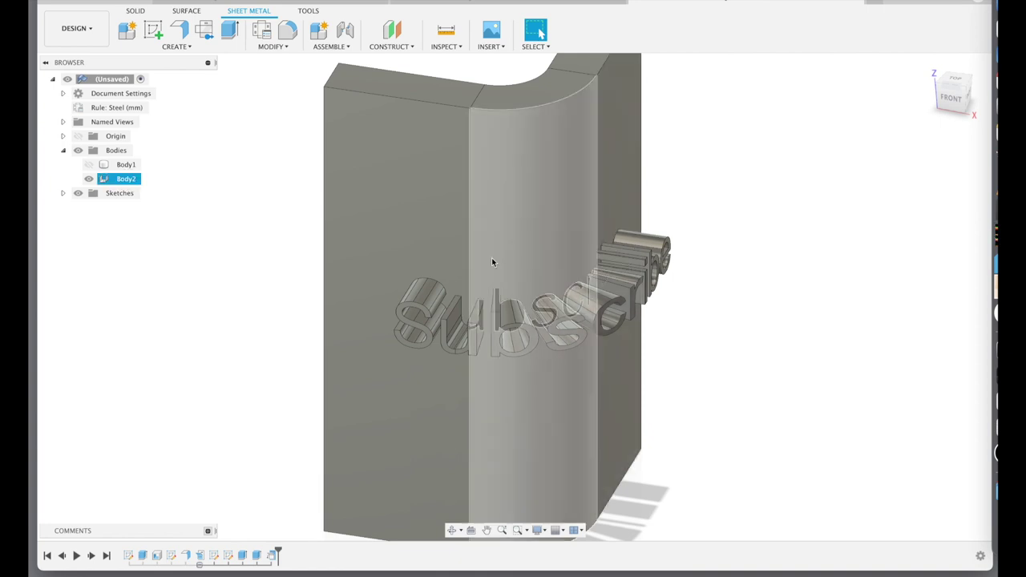
shift+scroll(493, 263, left, 10)
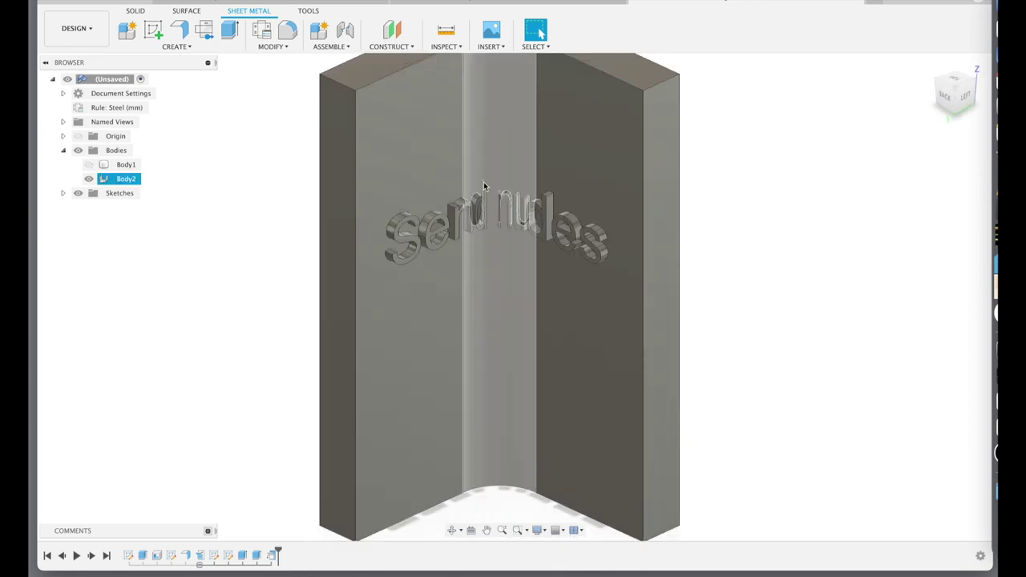
scroll(812, 179, up, 2)
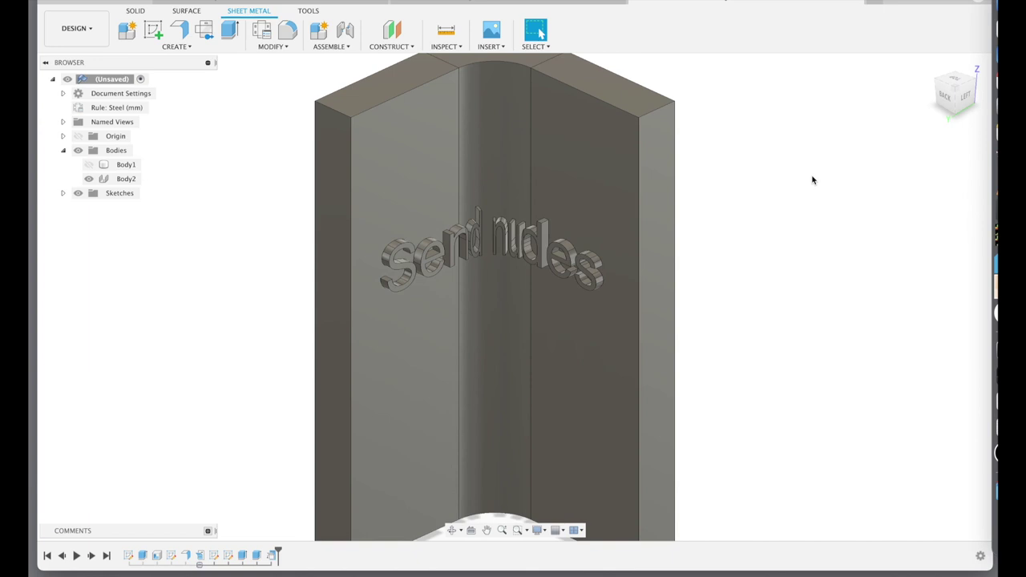
shift+scroll(812, 180, right, 5)
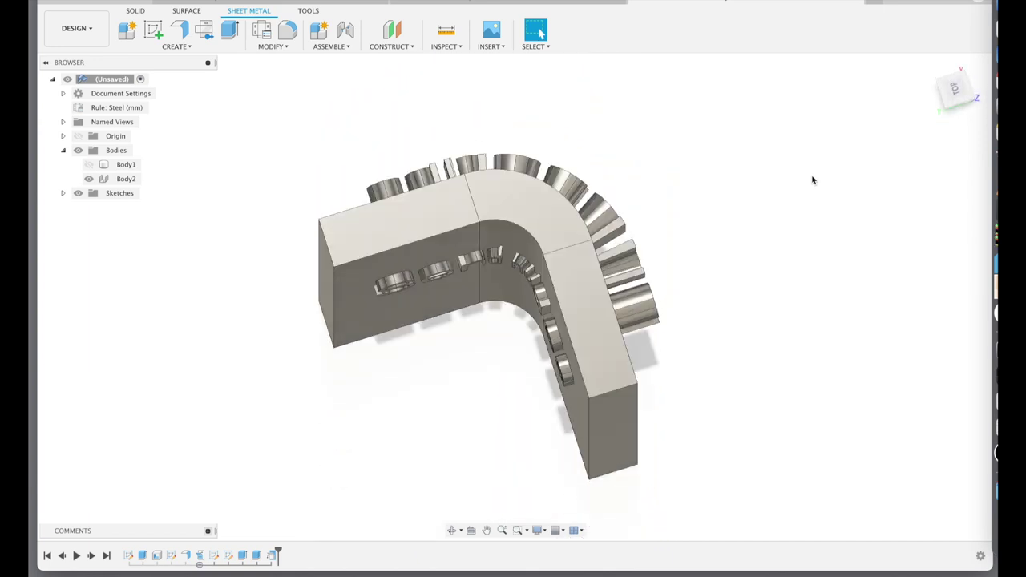
click(495, 211)
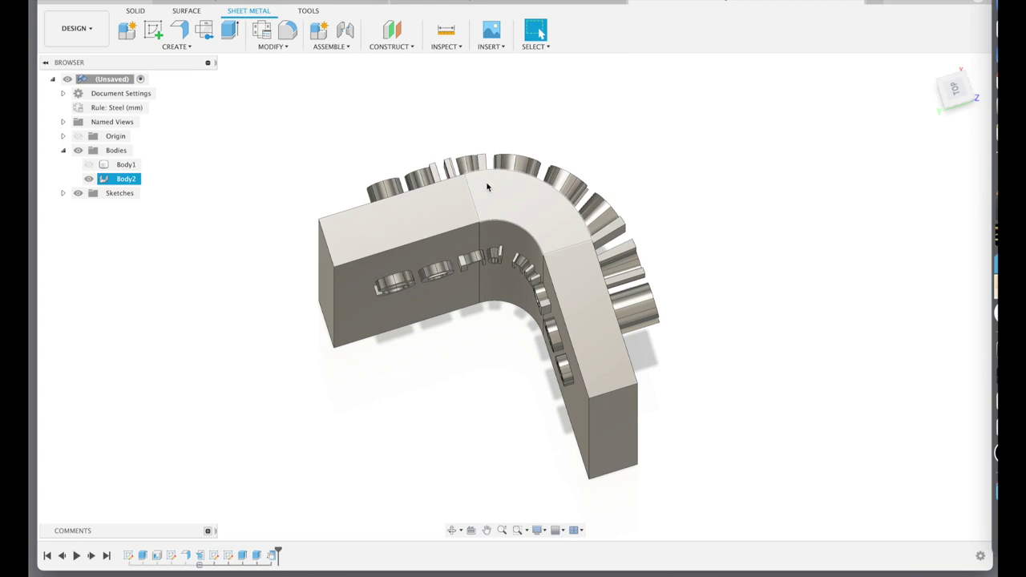
shift+scroll(777, 163, right, 10)
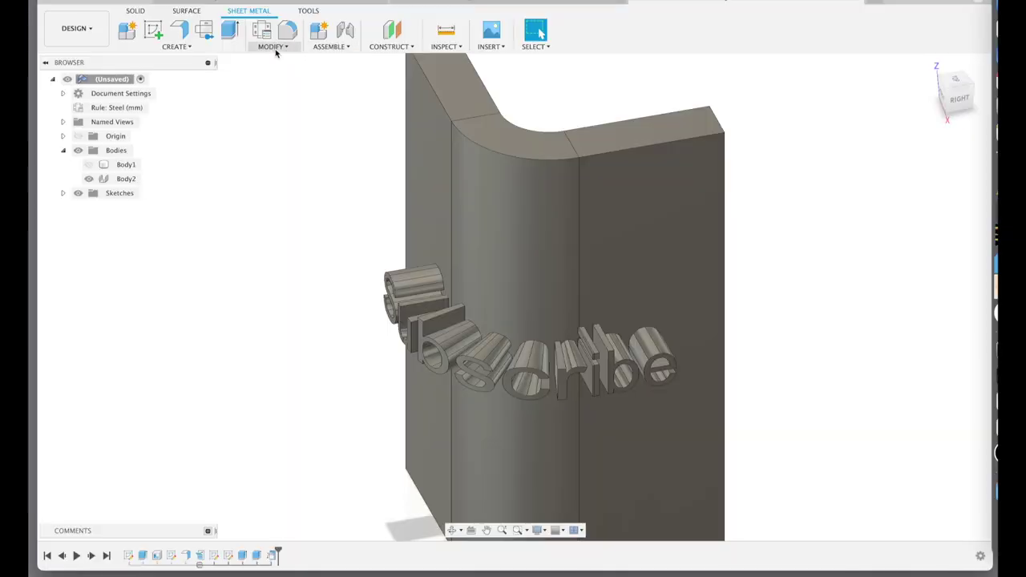
Open the Steel (mm) sheet metal rule for editing and start replacing its K Factor value.
click(274, 48)
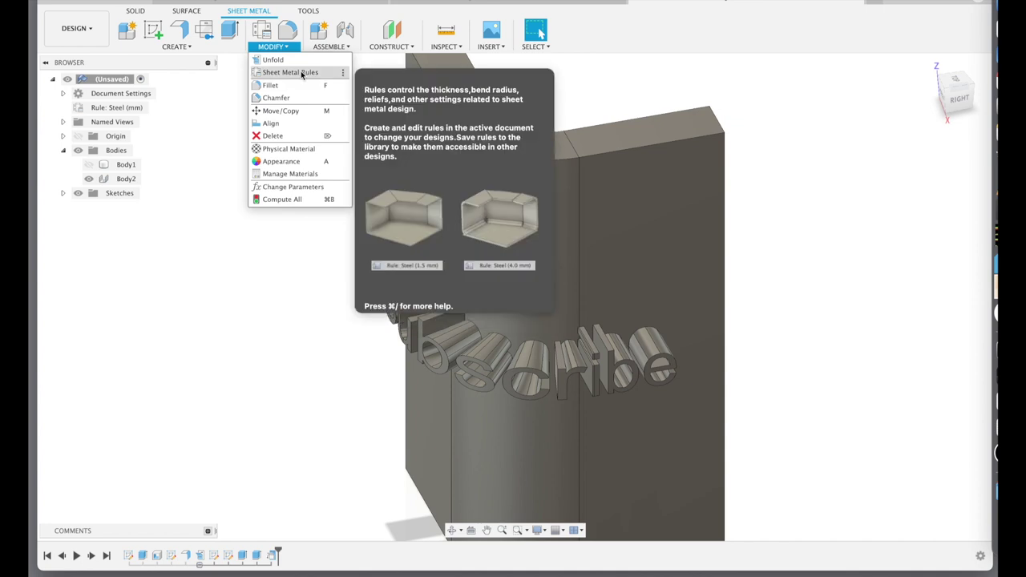
click(290, 73)
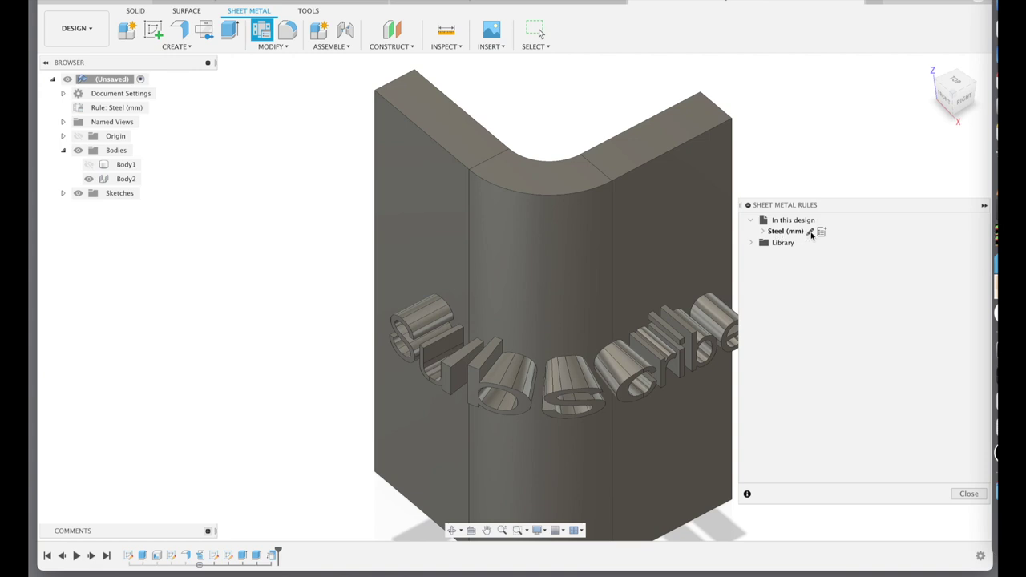
click(809, 231)
click(554, 202)
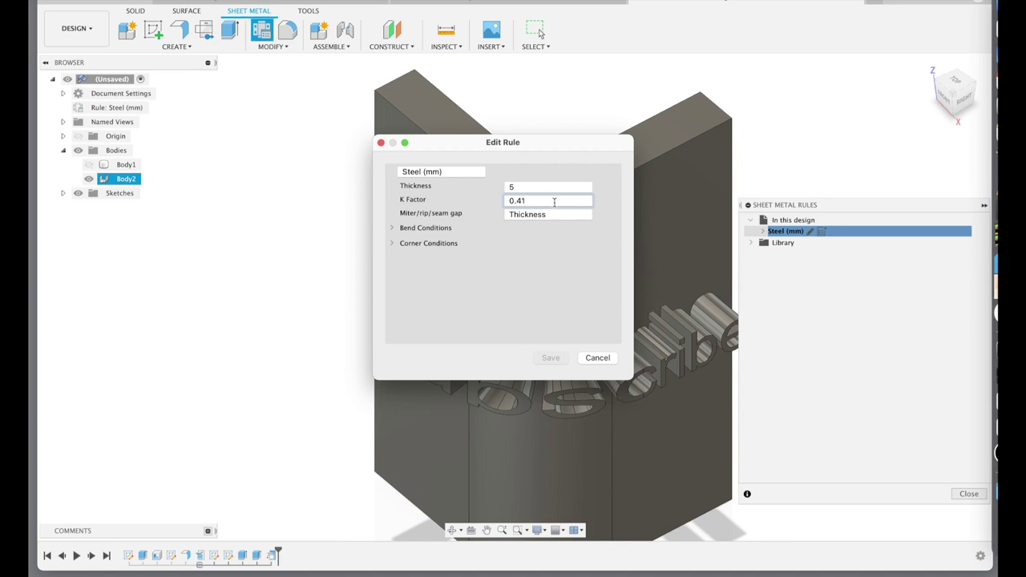
key(BackSpace)
key(BackSpace)
key(BackSpace)
key(BackSpace)
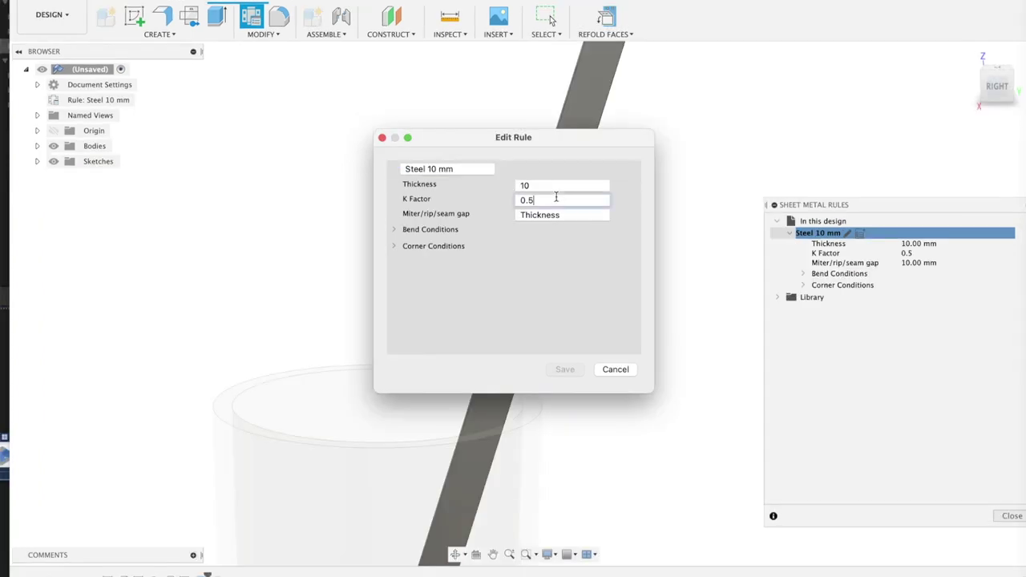
text(.)
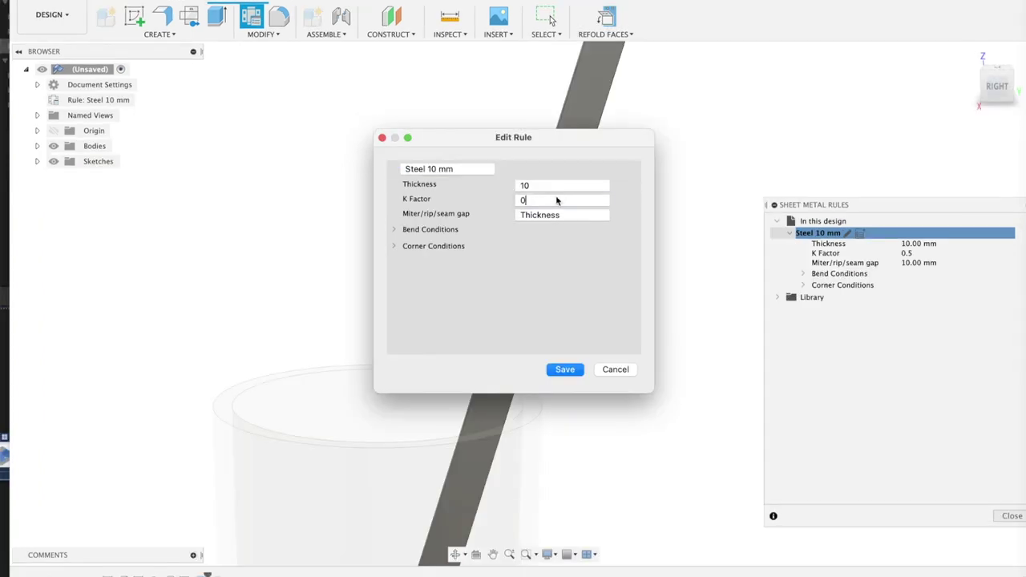
Save the Steel 10 mm sheet metal rule with a K Factor of 0 and close the rules.
key(Return)
click(1010, 517)
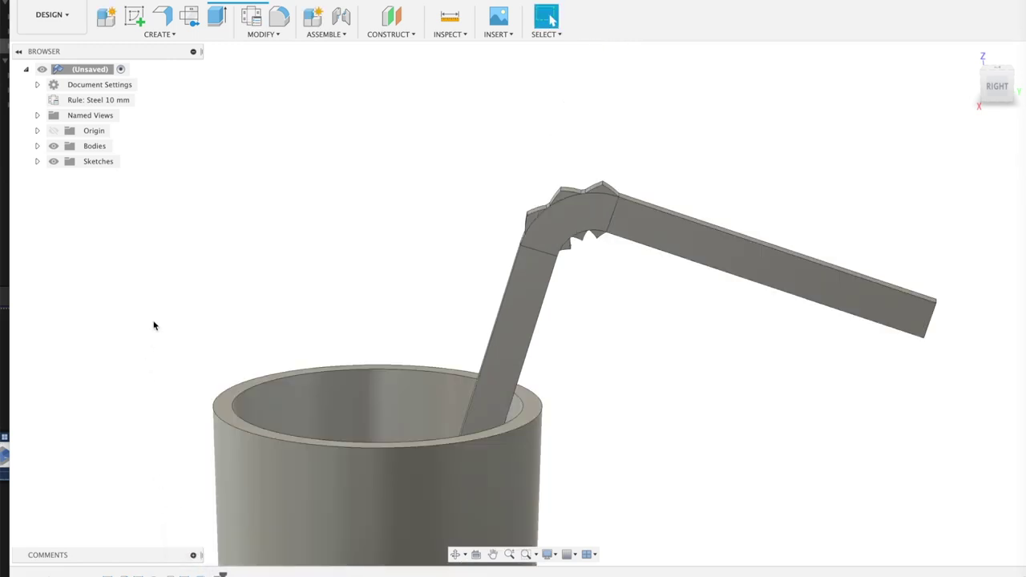
Set the K Factor of the Steel 10 mm sheet metal rule to 1 and save the rule.
click(251, 14)
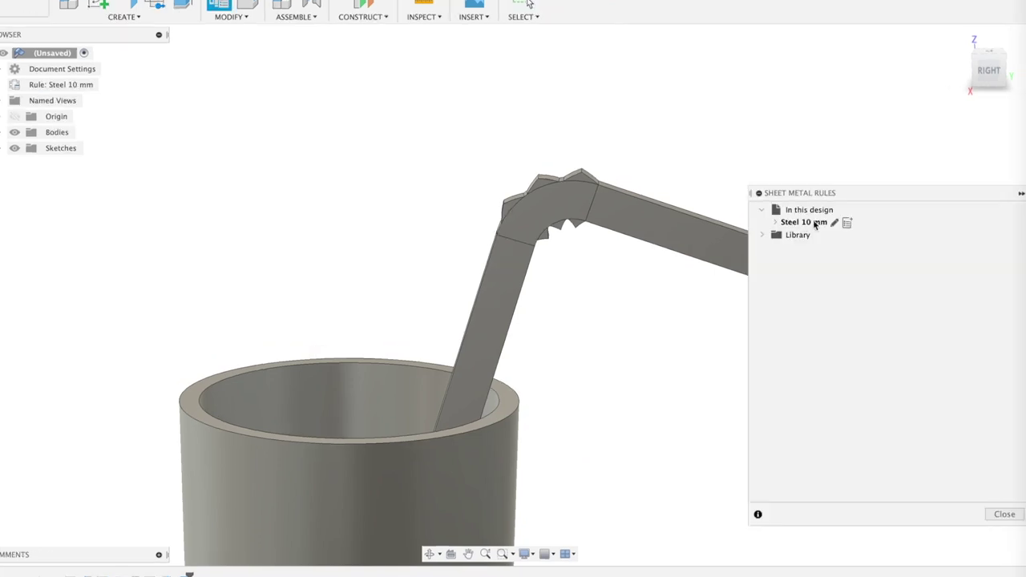
click(834, 223)
drag(521, 125, 837, 190)
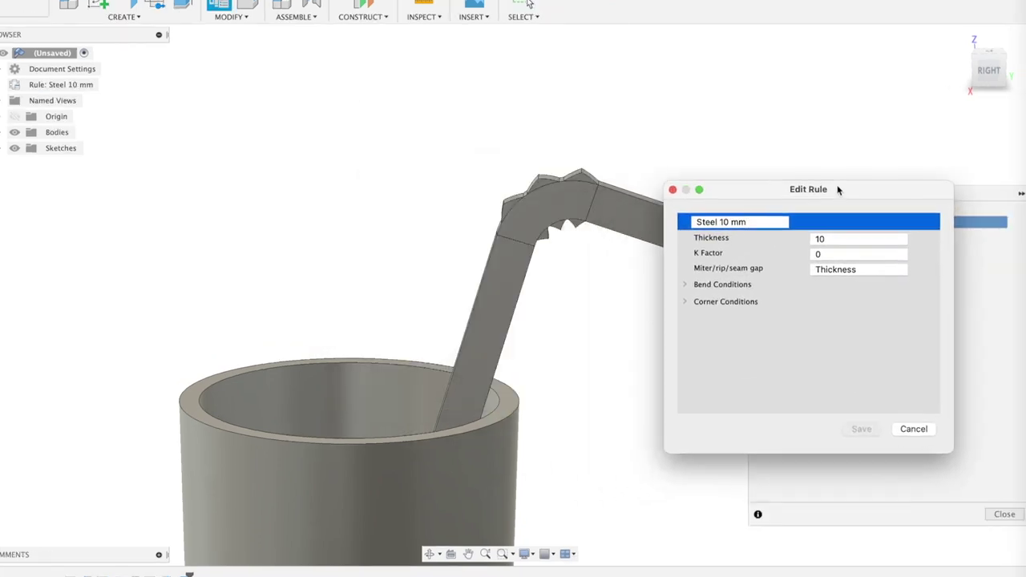
double_click(830, 255)
text(1)
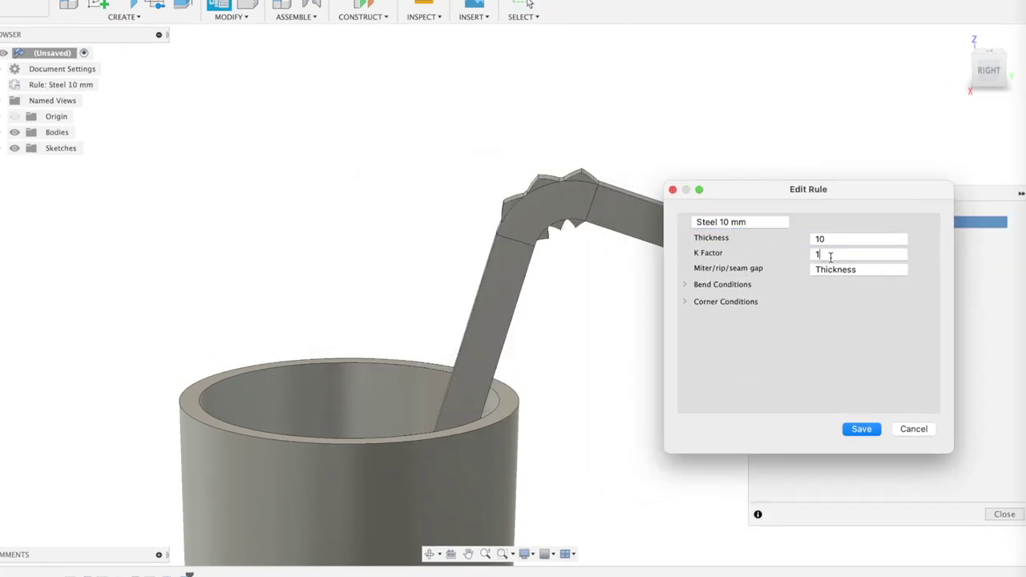
click(861, 430)
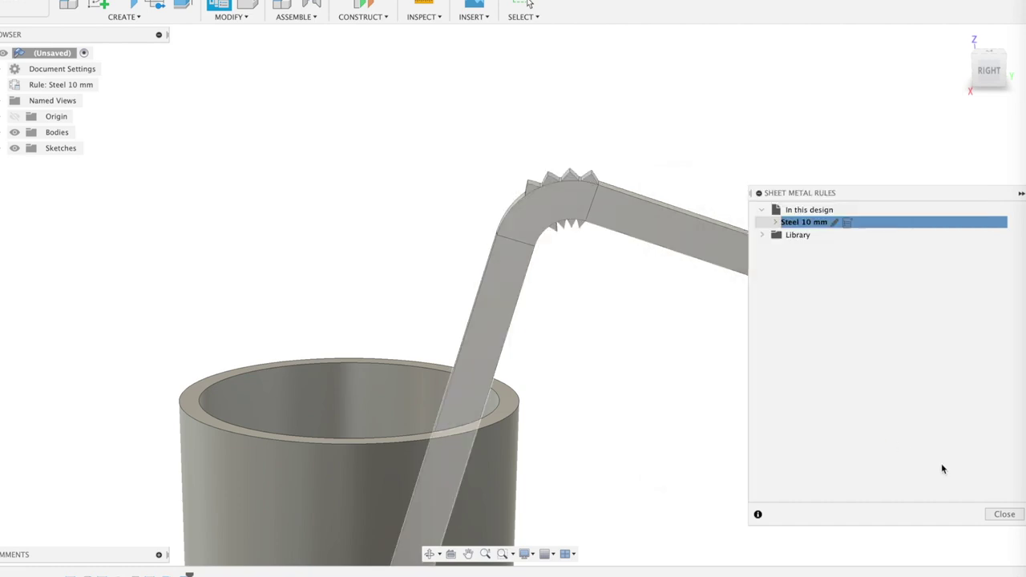
click(994, 514)
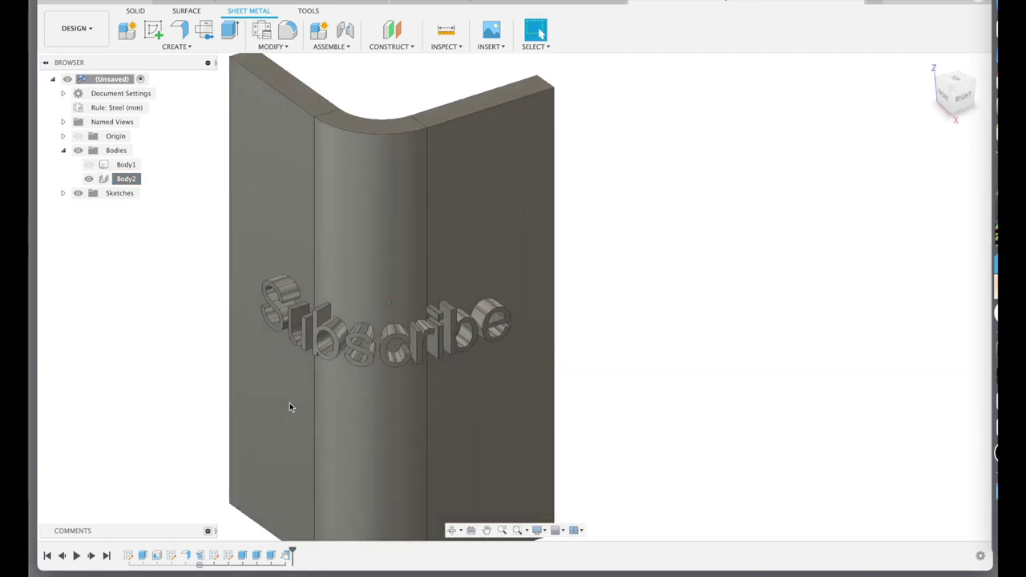
Inspect the refolded "Subscribe" lettering around the corner flange from the front and the side.
middle_drag(398, 345, 394, 329)
shift+scroll(388, 323, down, 5)
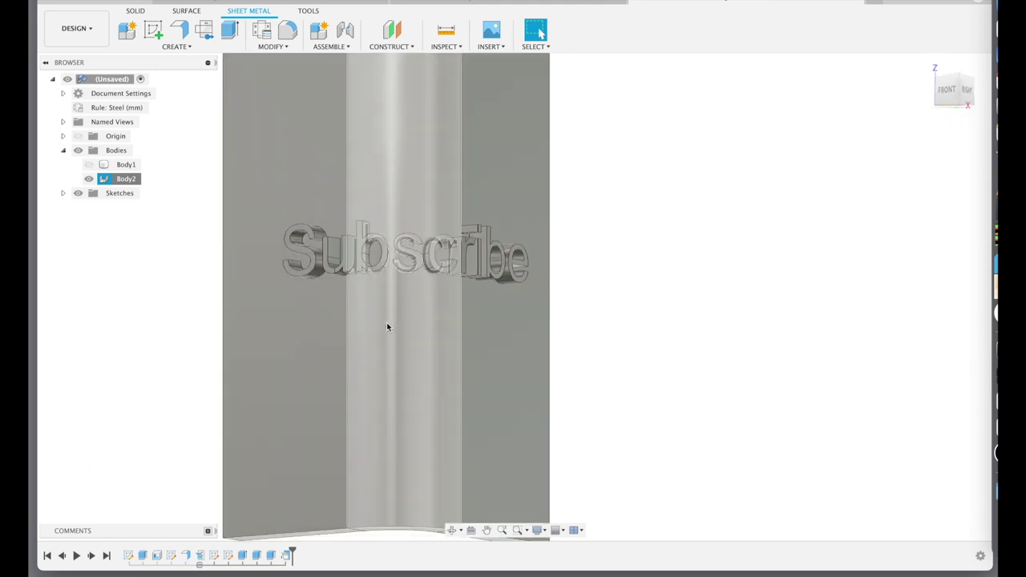
shift+scroll(665, 286, right, 3)
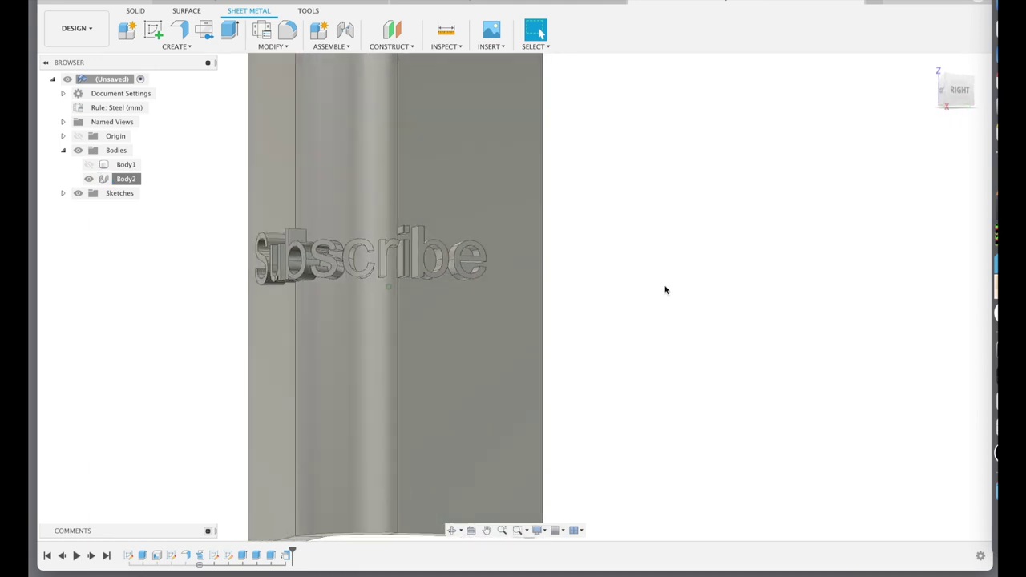
shift+scroll(666, 290, left, 10)
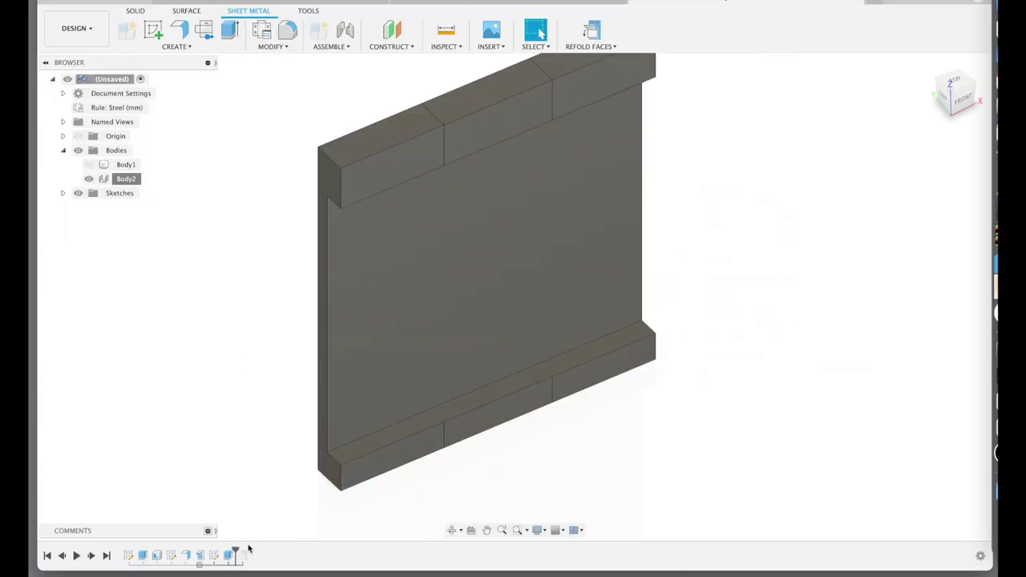
Roll the recessed flange's history forward past the refold, inspect the bent corner, and roll back to the unfolded state.
drag(235, 553, 249, 554)
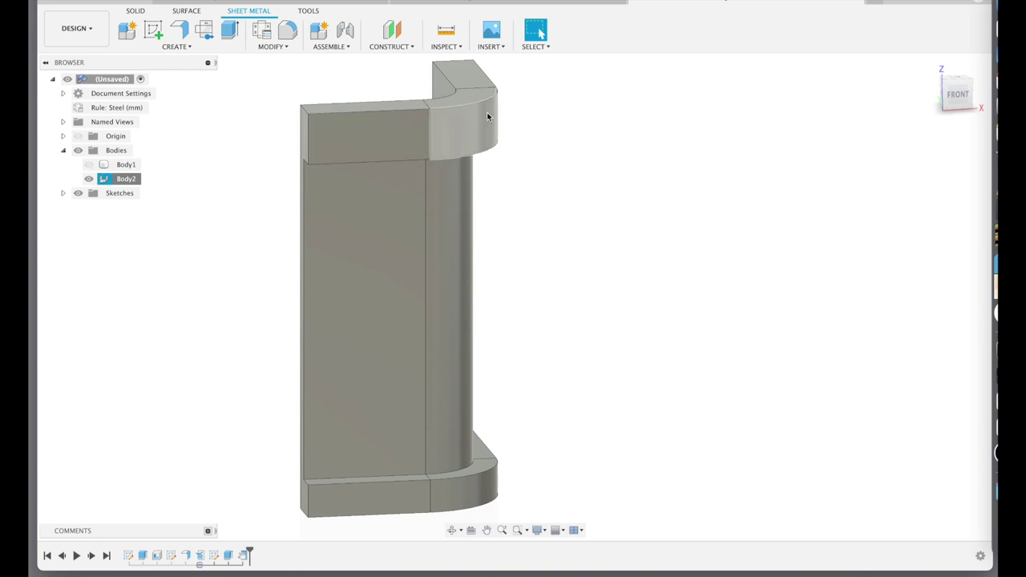
shift+scroll(487, 116, right, 5)
scroll(487, 116, left, 2)
drag(250, 554, 234, 549)
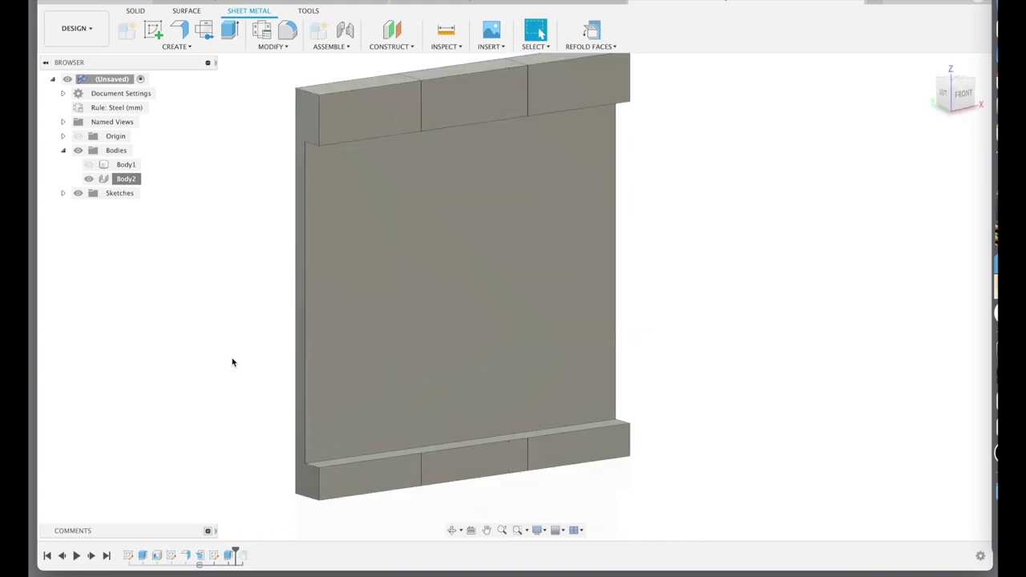
Sketch a four-sided diamond on the recessed flange face, centred on its side edge with a corner at the recess's upper corner.
click(153, 30)
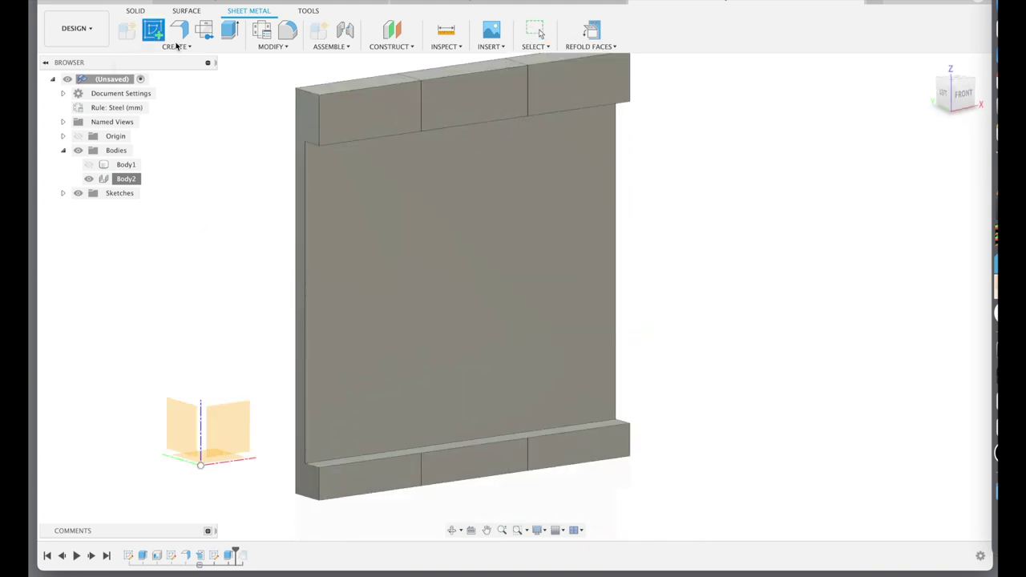
click(393, 240)
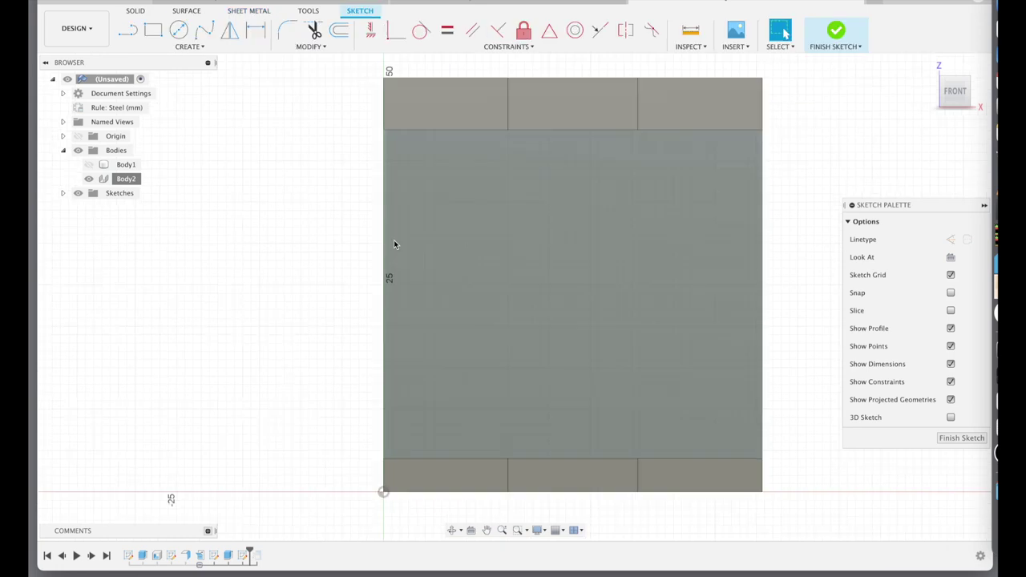
key(l)
click(383, 130)
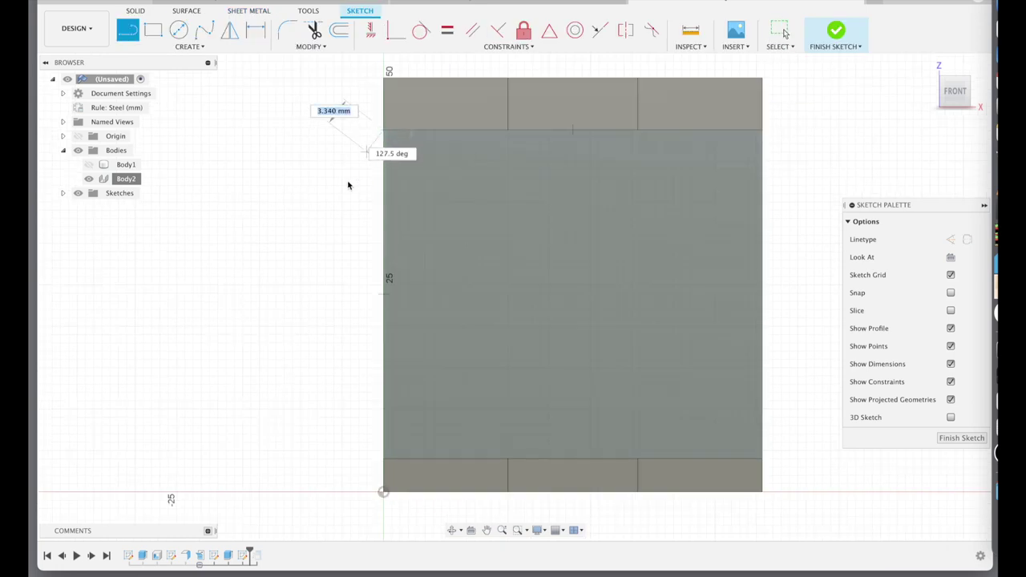
click(344, 174)
click(383, 217)
click(382, 130)
click(414, 174)
Constrain the diamond's lower sides perpendicular and its upper sides equal, and enlarge it by lowering its bottom corner.
click(412, 186)
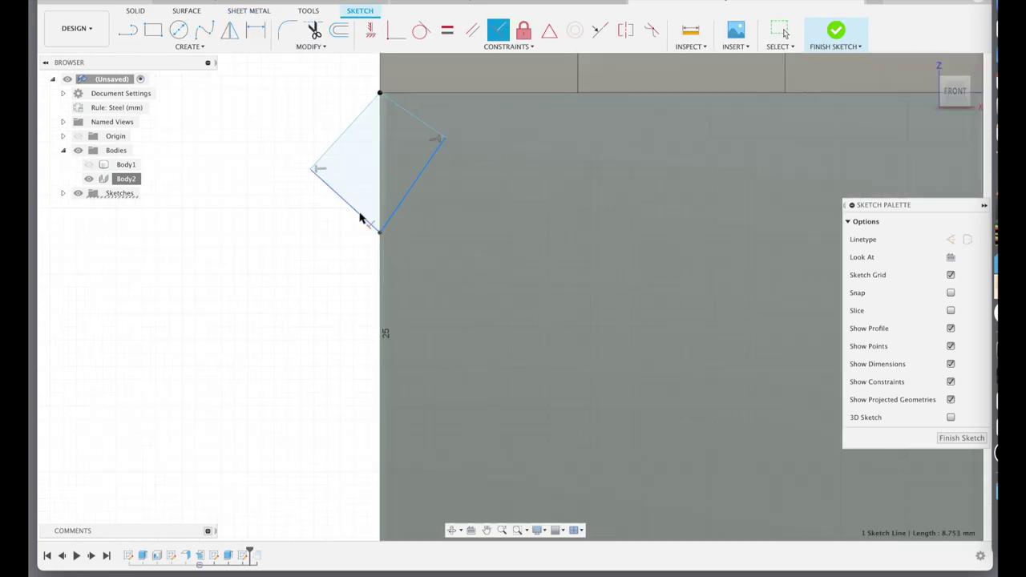
click(360, 215)
click(348, 140)
click(404, 108)
click(366, 115)
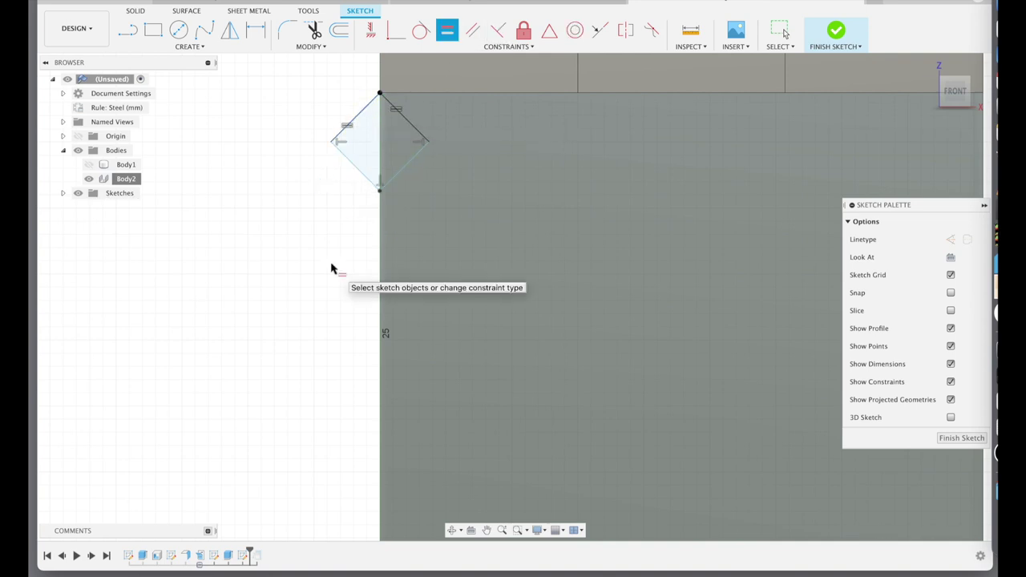
key(Escape)
drag(380, 190, 380, 232)
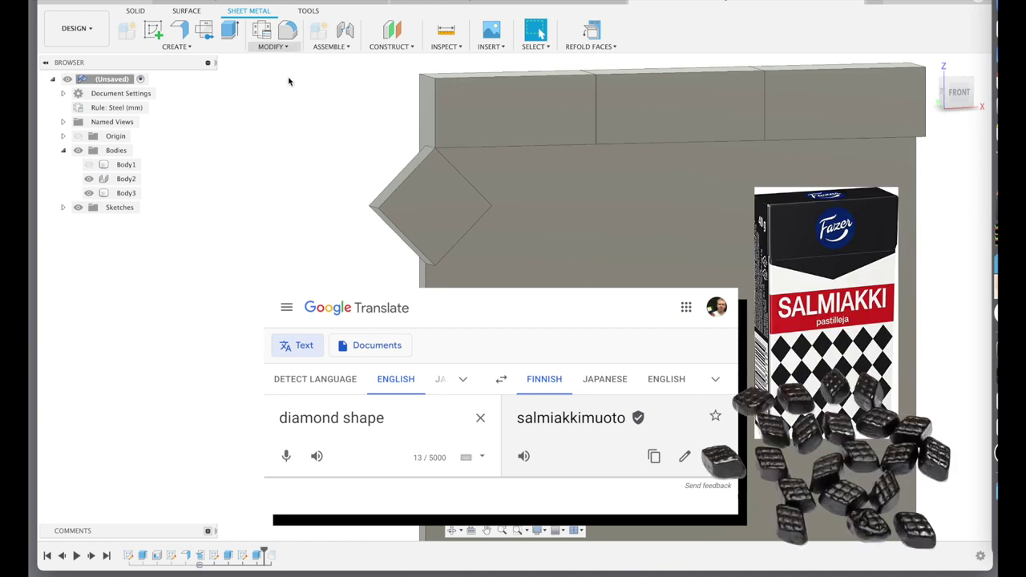
key(m)
click(417, 197)
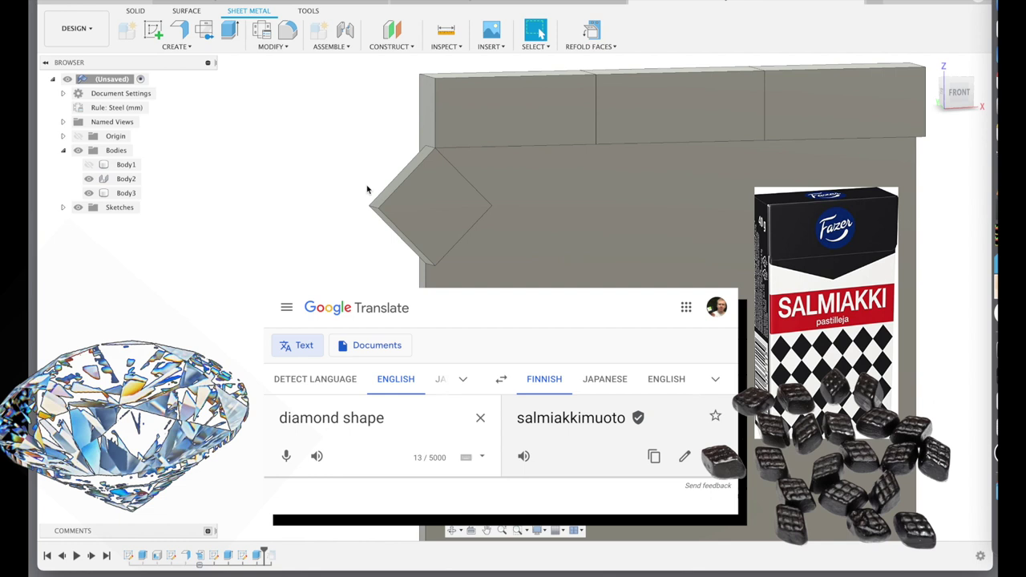
key(m)
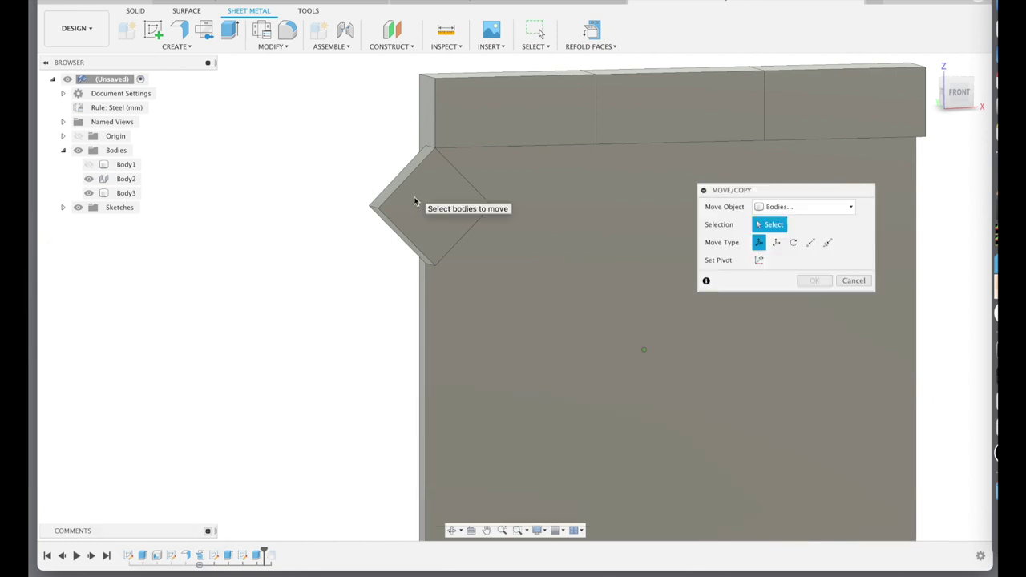
click(407, 200)
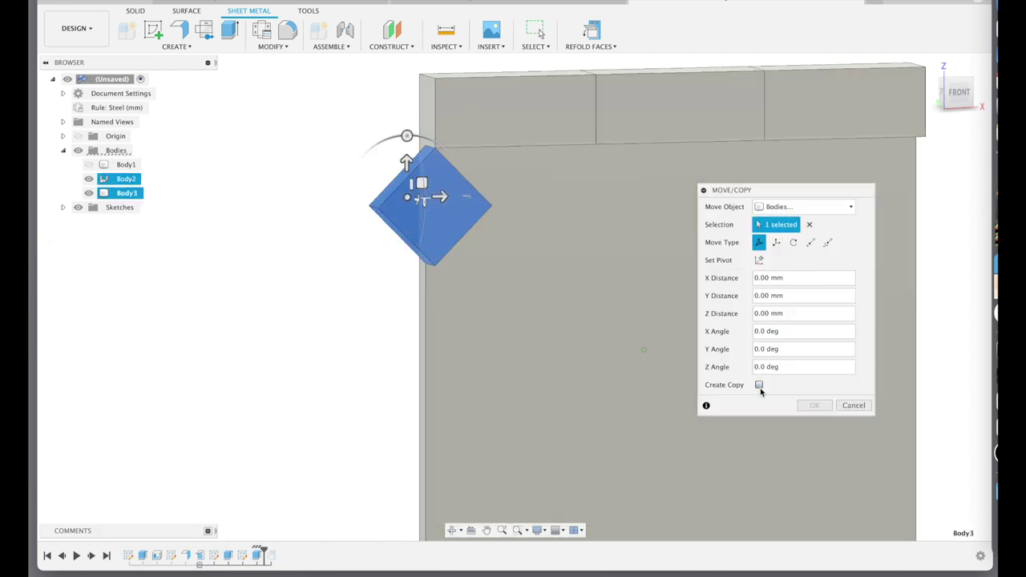
click(759, 386)
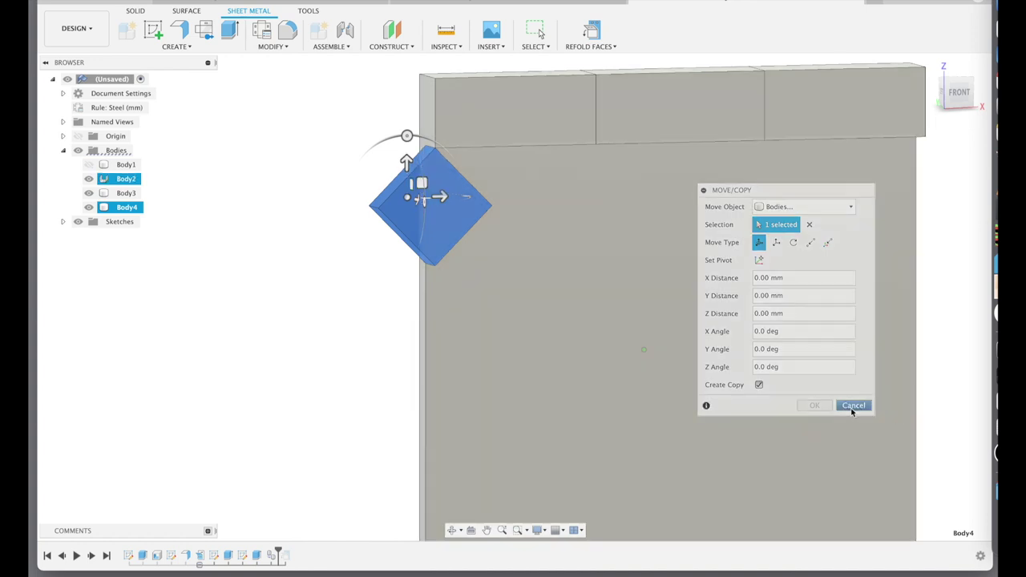
click(852, 405)
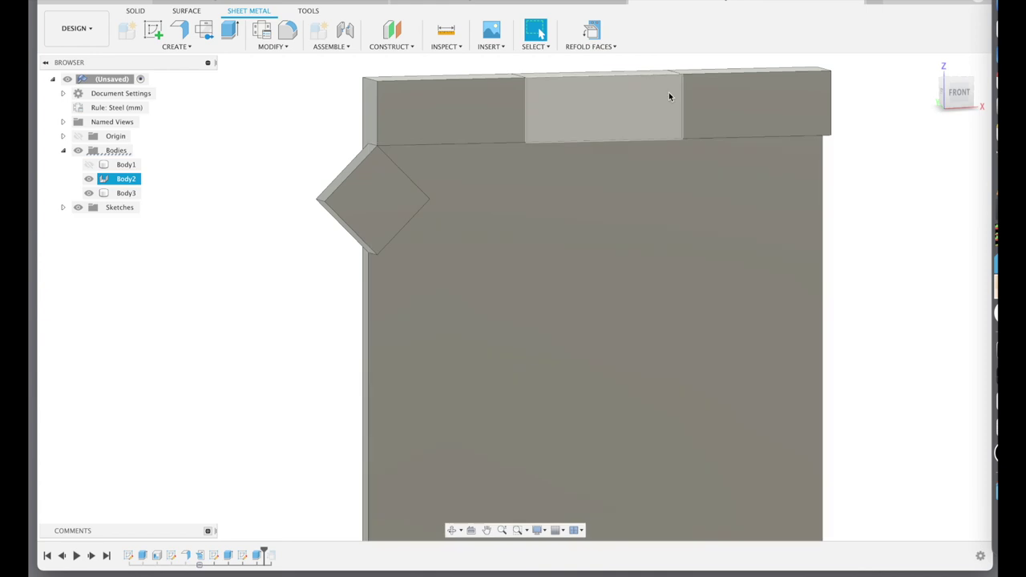
Measure the unfolded flange's full width between the two upper front corners.
click(616, 67)
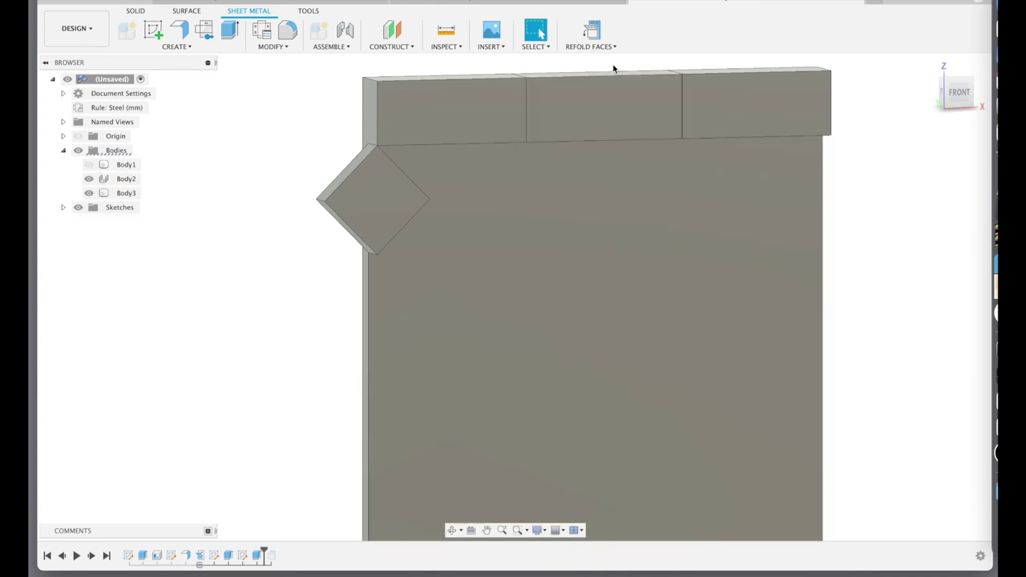
click(446, 32)
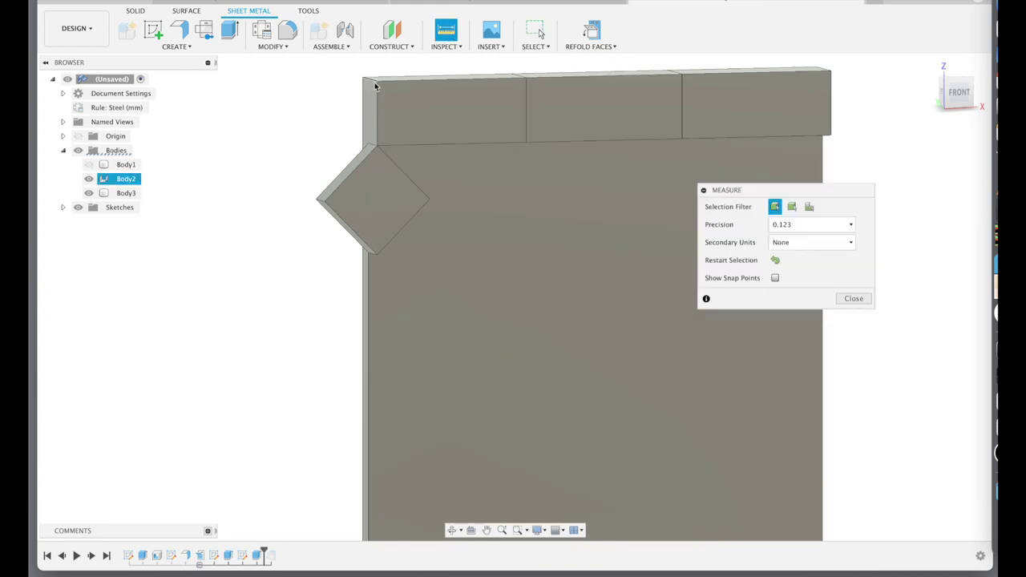
click(377, 83)
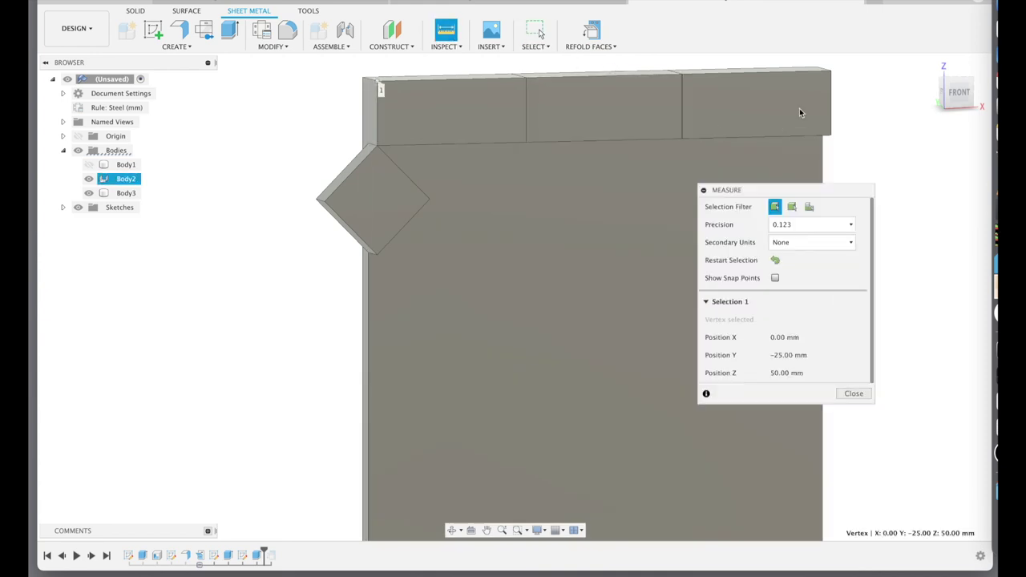
click(832, 73)
Copy the extruded diamond body and offset the copy by 45.708/8 mm in X and the same distance downward.
scroll(862, 142, up, 2)
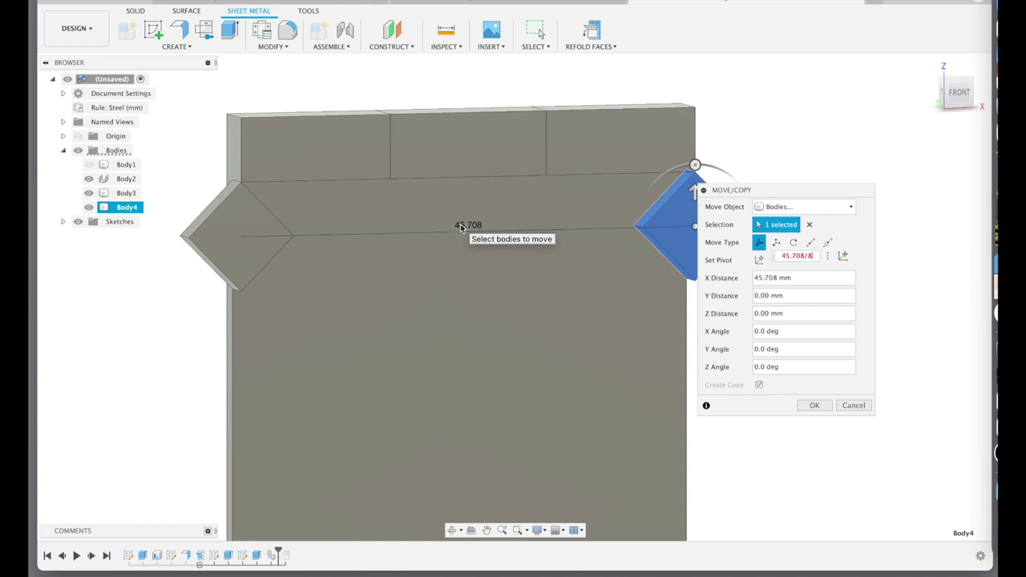
key(Return)
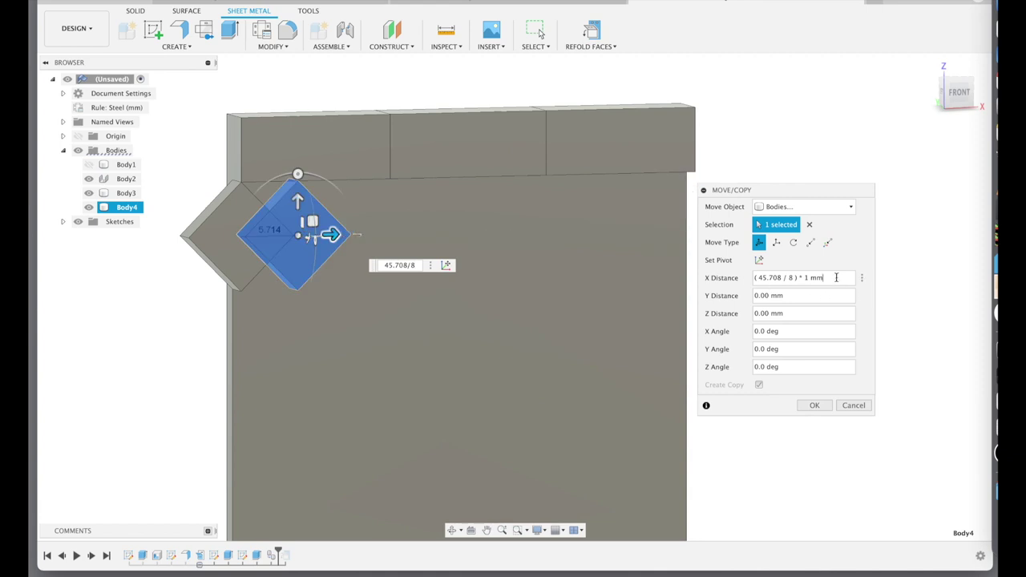
drag(824, 278, 720, 278)
key(ctrl+c)
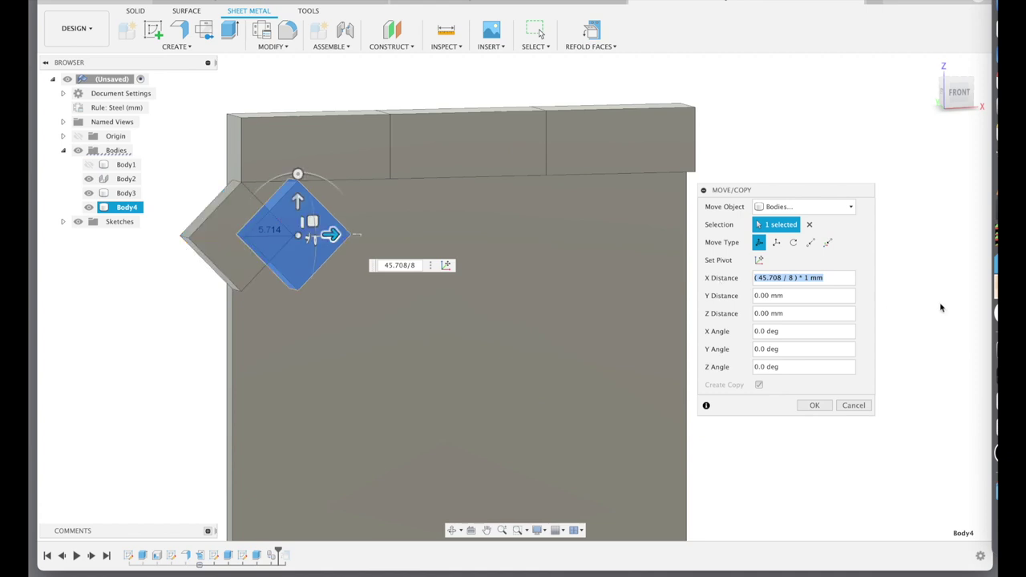
click(807, 294)
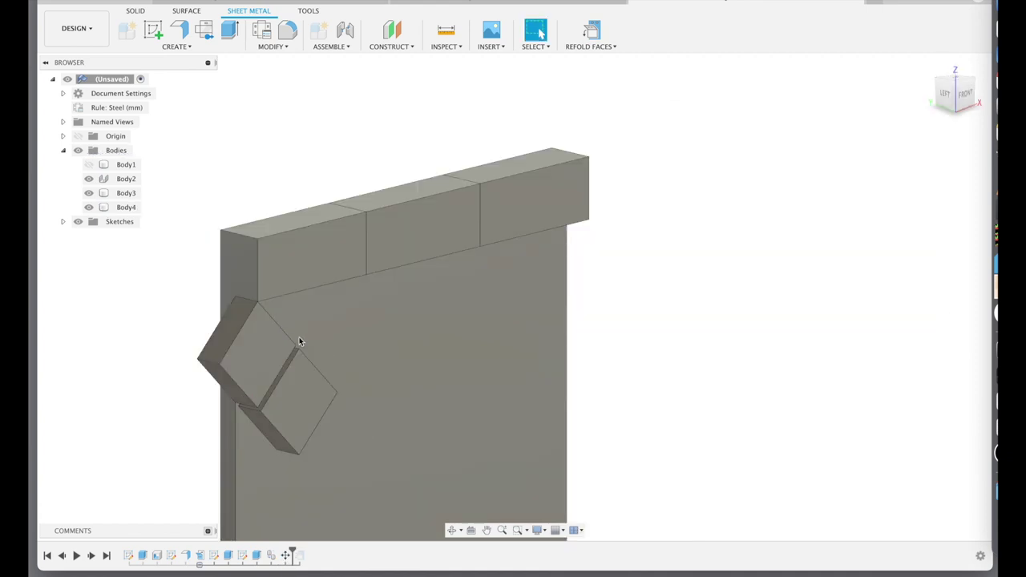
shift+scroll(299, 340, right, 3)
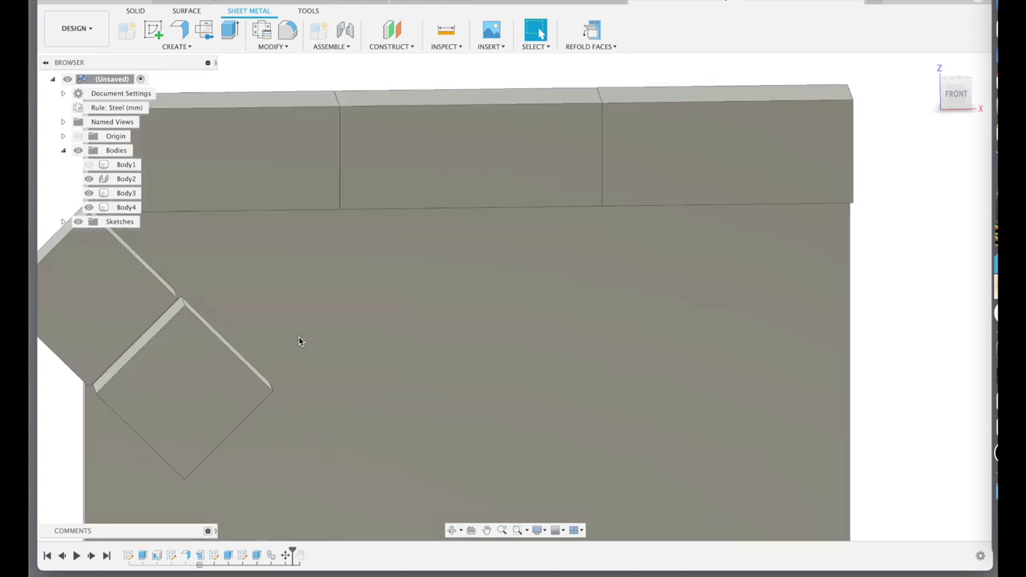
Fillet two opposite edges on each diamond body and press-pull their flat side faces inward to narrow them.
click(286, 34)
click(371, 301)
key(Return)
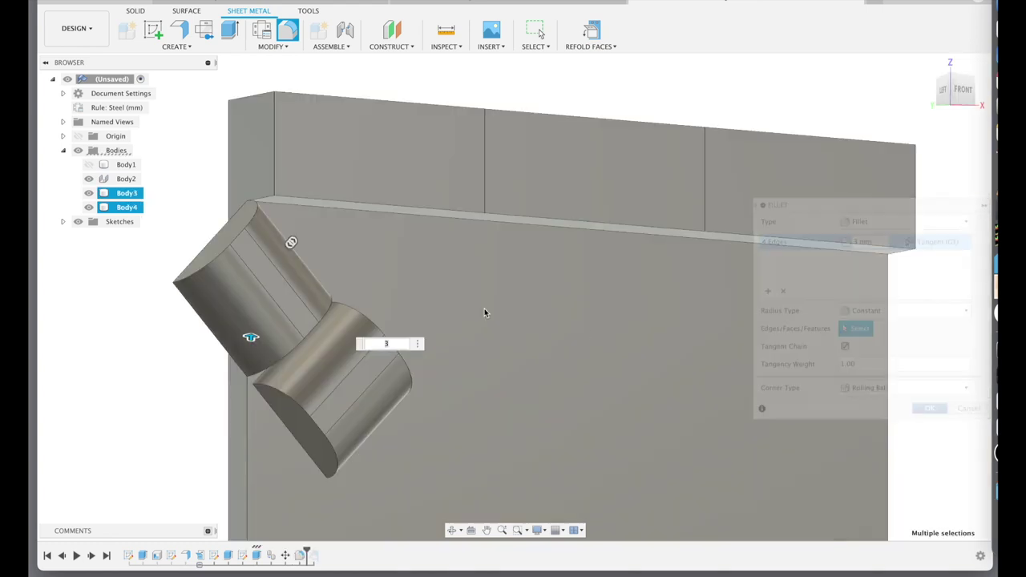
key(q)
click(293, 426)
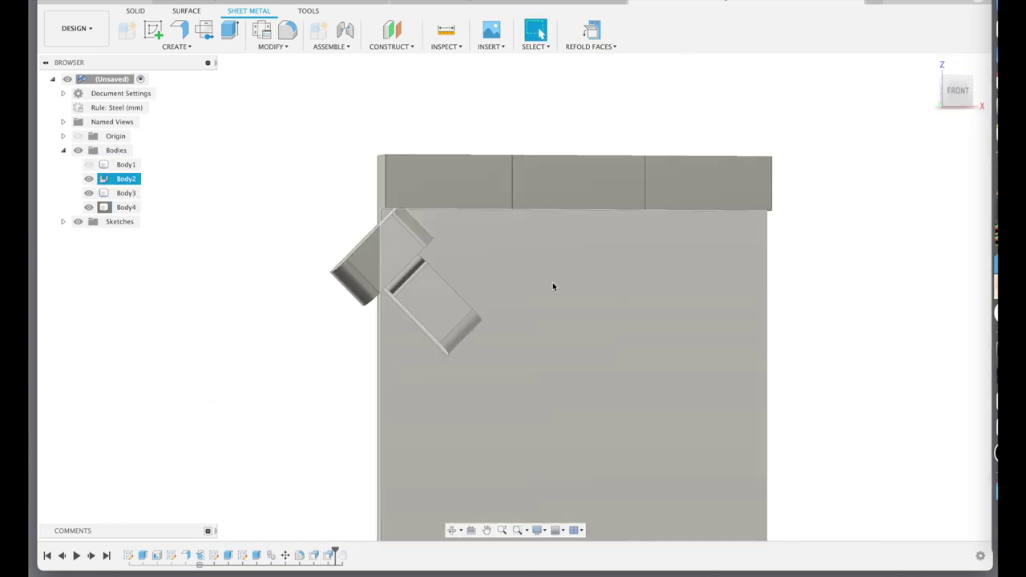
Set up a rectangular pattern of type Bodies with both filleted diamond bodies as its objects.
click(192, 46)
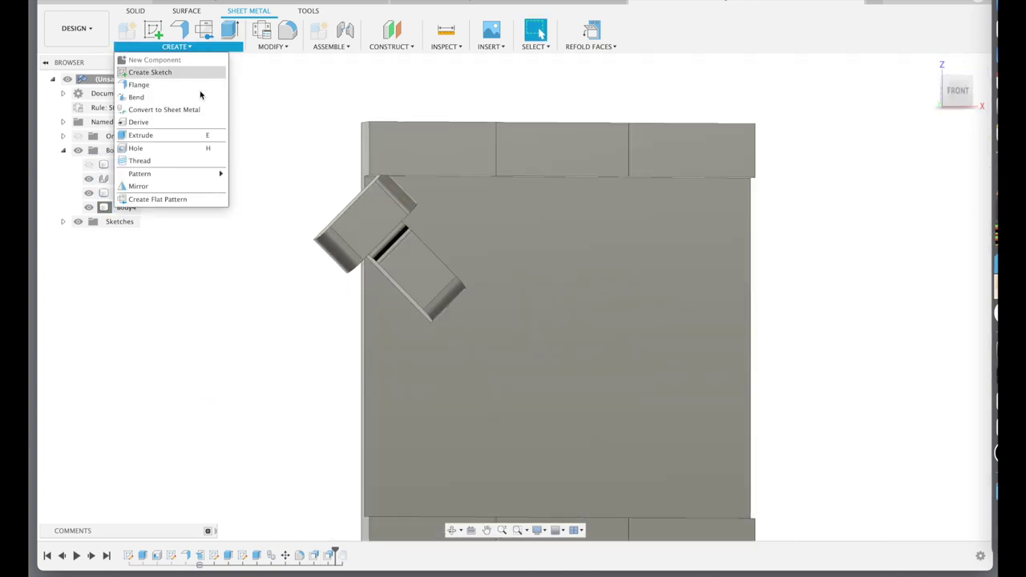
mouse_move(195, 178)
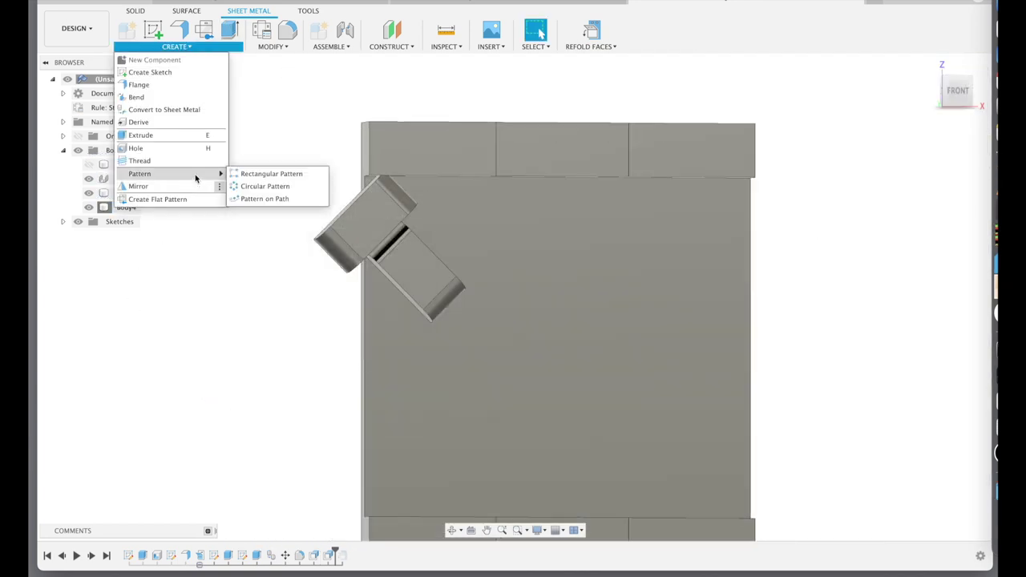
click(271, 173)
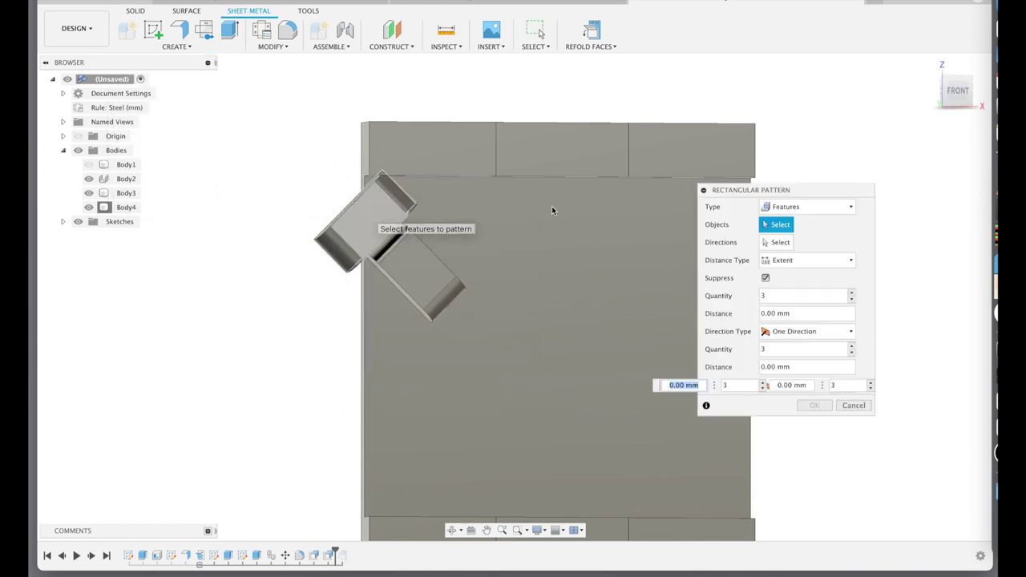
click(794, 207)
click(785, 235)
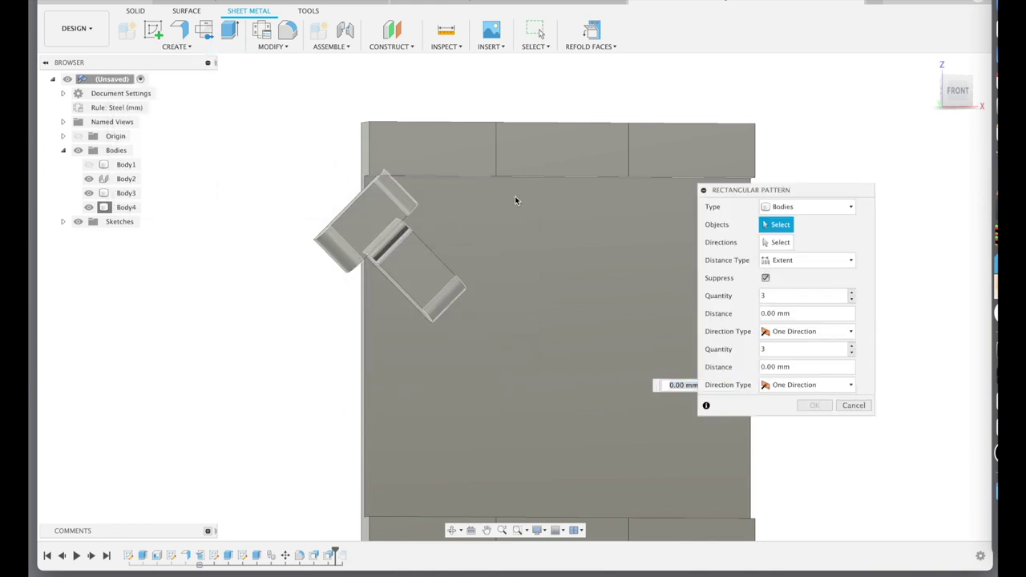
click(408, 269)
click(409, 265)
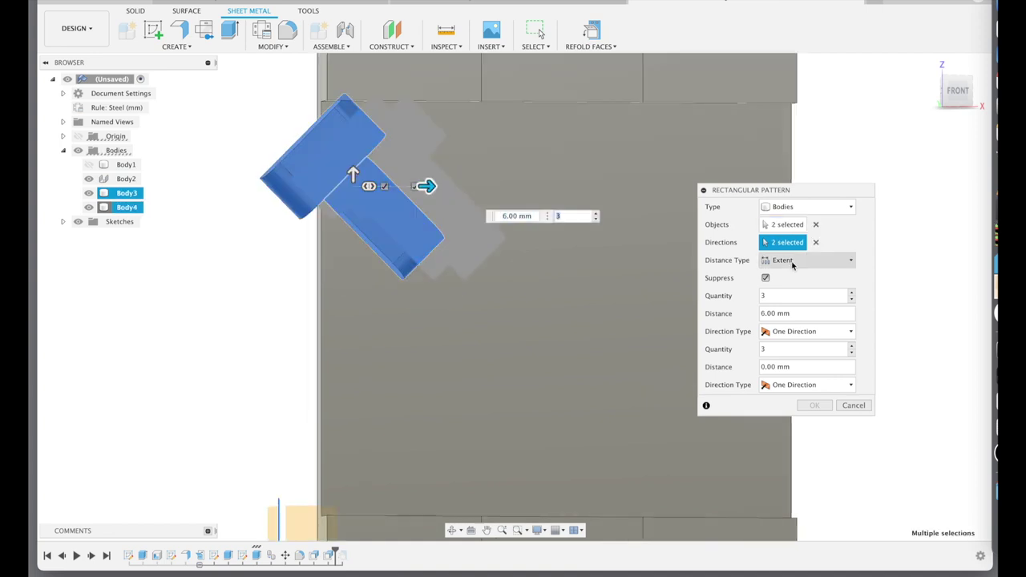
Create the pattern by Spacing, with quantity 5 at (45.708/8)*2 mm horizontally and symmetric quantity 6 at -(45.708/8)*2 mm vertically.
click(792, 261)
click(785, 289)
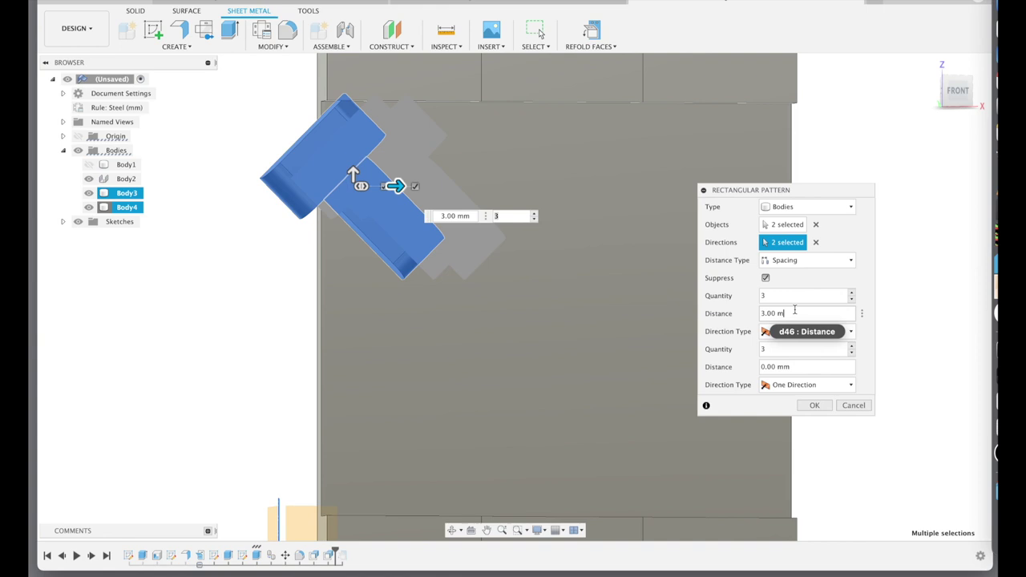
key(ctrl+v)
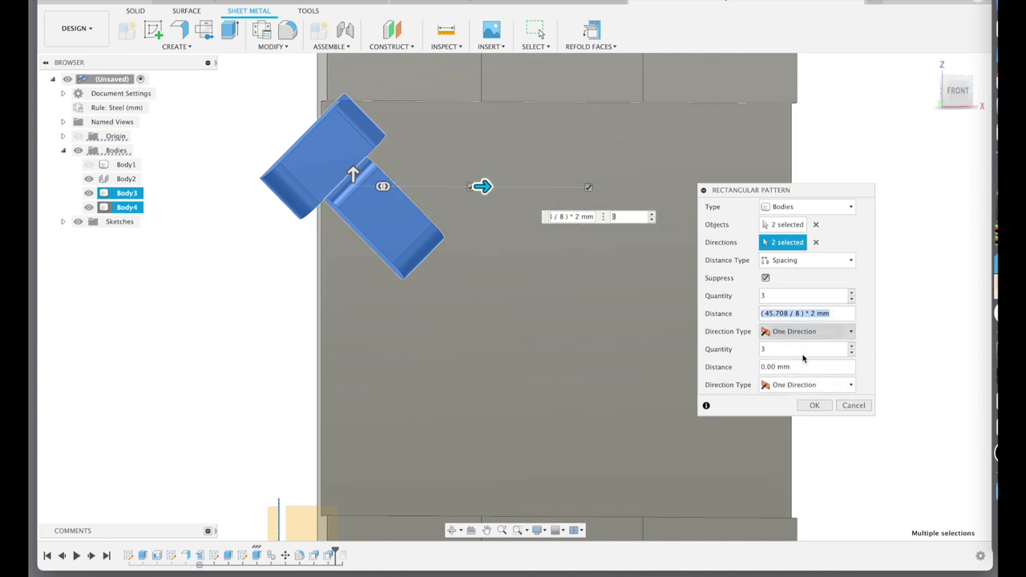
click(799, 367)
text(( 45.708 / 8 ) * 2 mm)
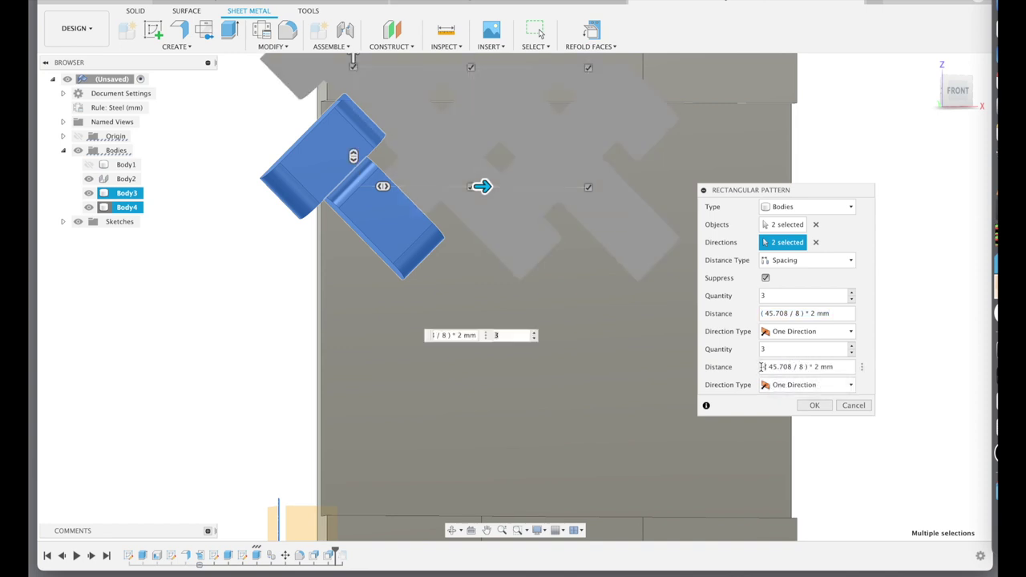
click(852, 293)
click(851, 293)
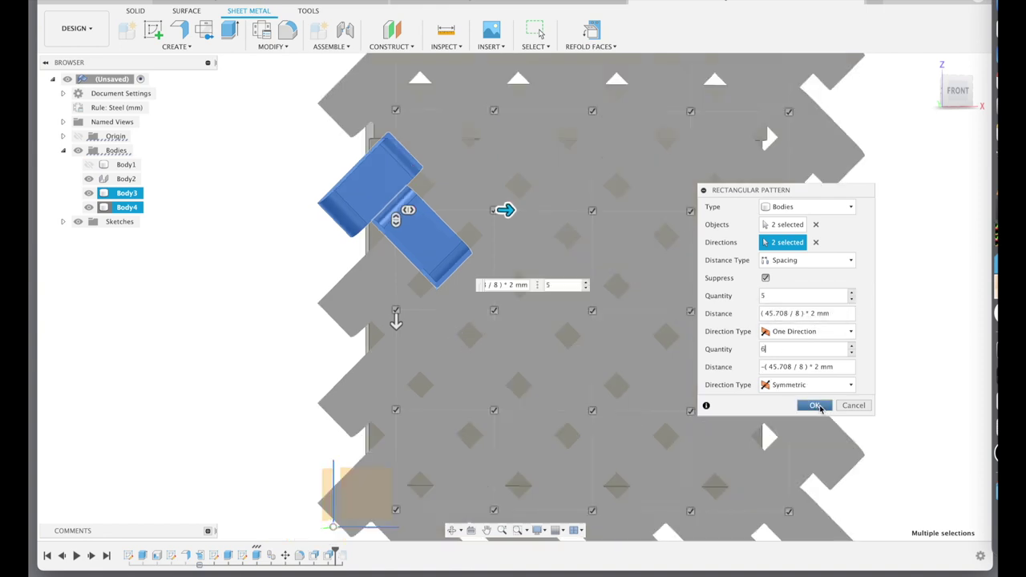
click(814, 405)
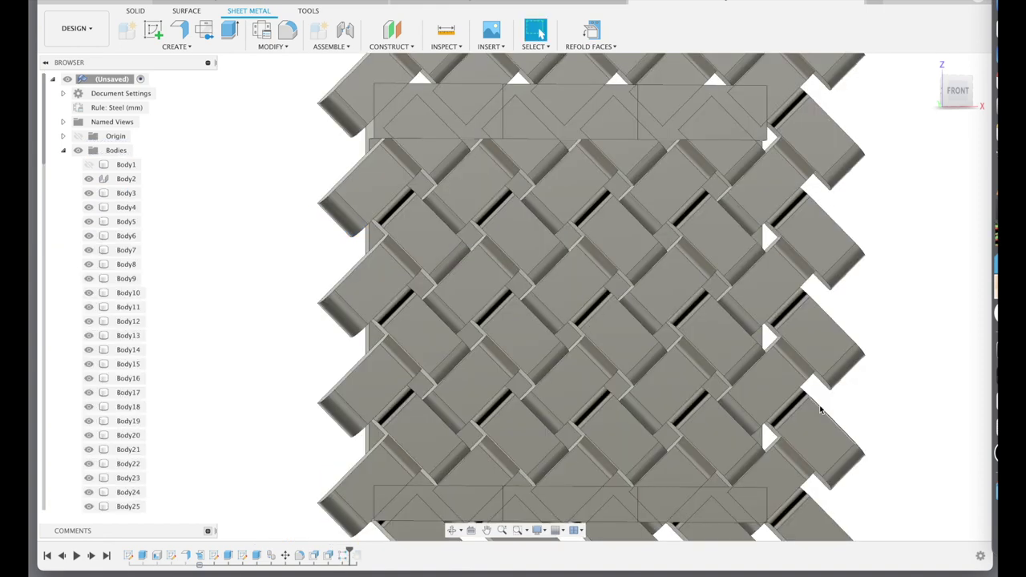
Extrude the recessed flange face 37 mm as an Intersect to trim the patterned diamond bodies to the recess.
shift+scroll(820, 410, up, 5)
scroll(820, 409, down, 3)
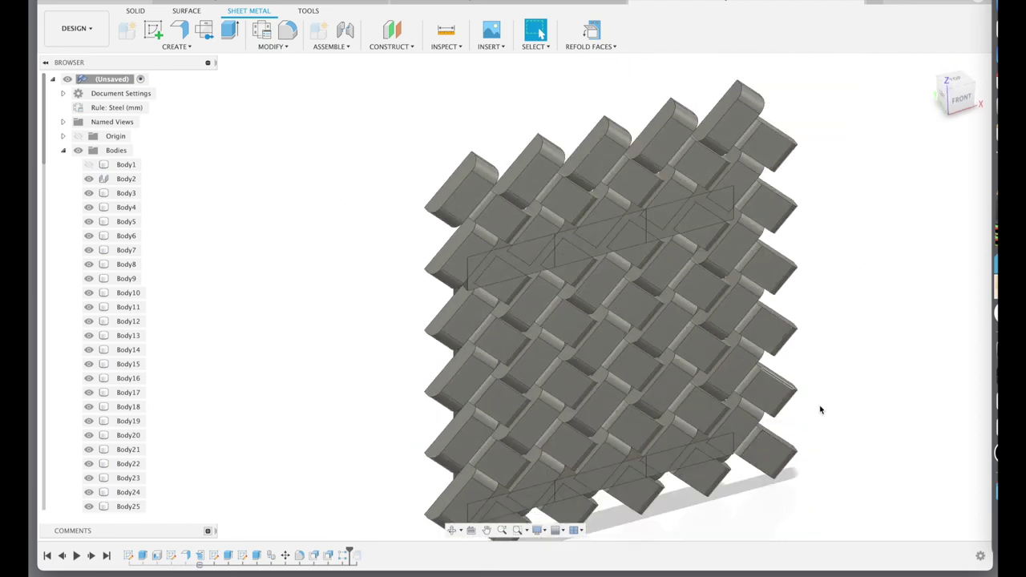
shift+scroll(820, 410, down, 4)
shift+scroll(820, 410, left, 3)
shift+scroll(820, 409, right, 3)
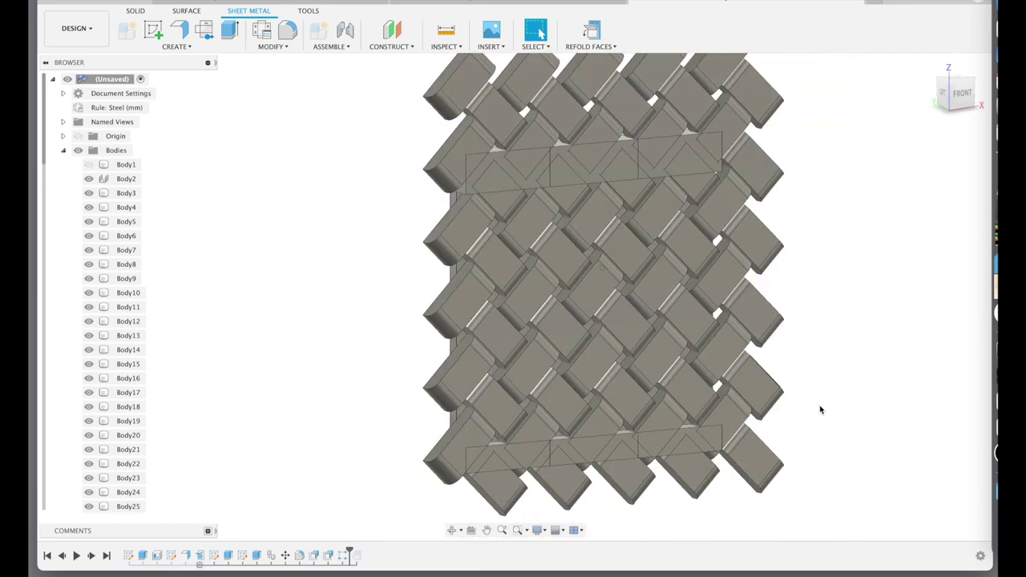
shift+scroll(819, 410, up, 2)
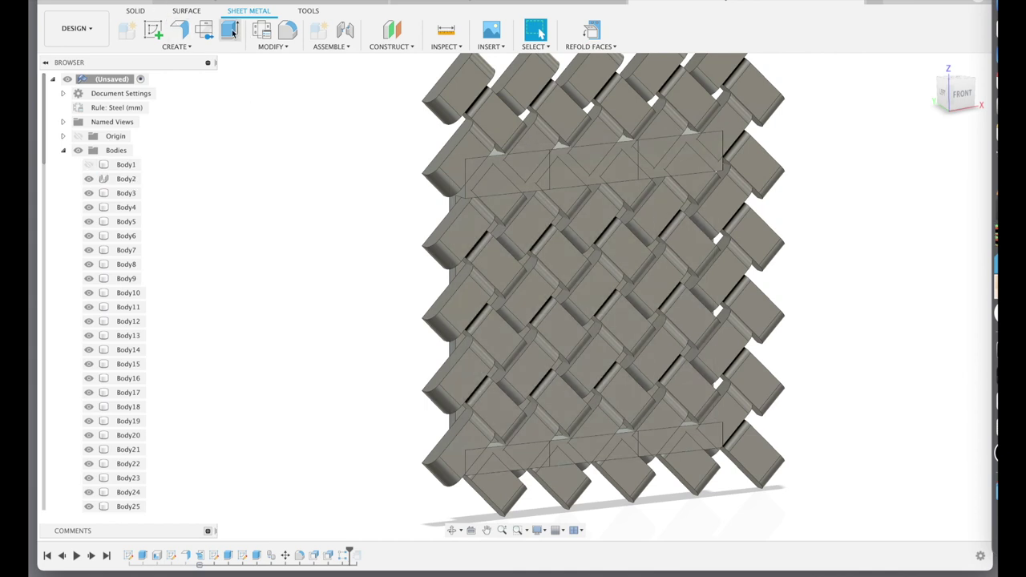
key(e)
click(461, 270)
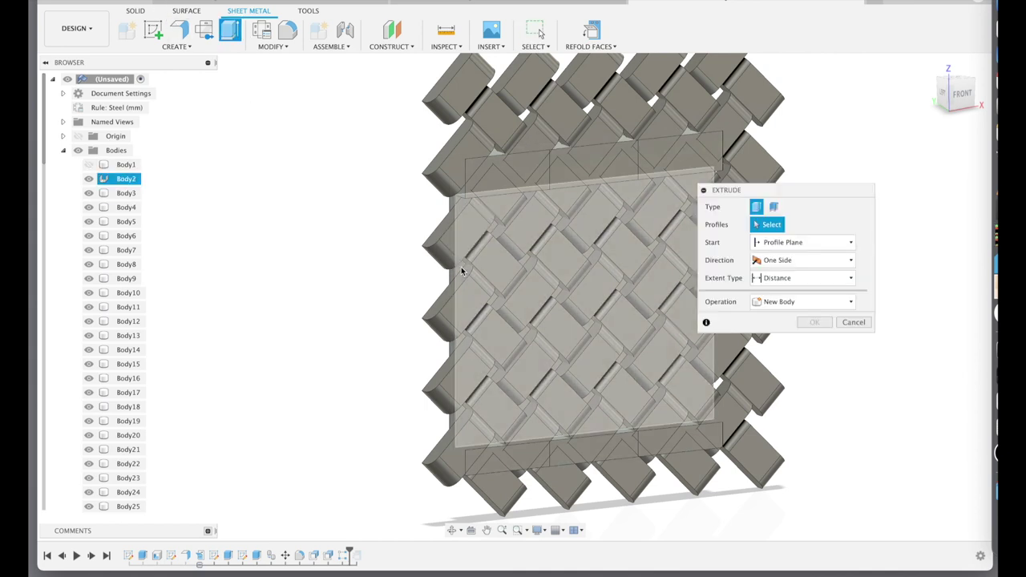
scroll(329, 258, right, 3)
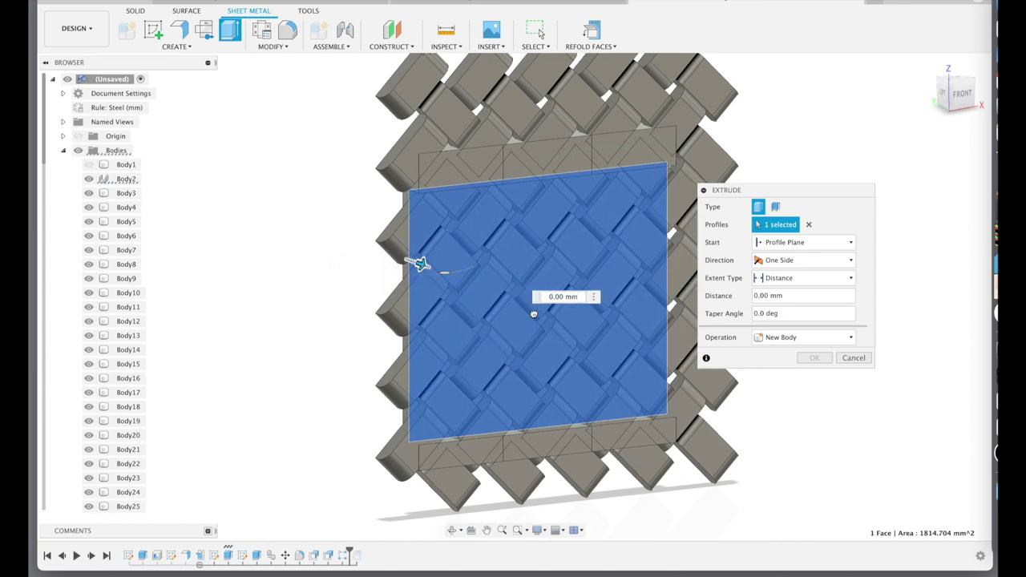
drag(419, 264, 563, 310)
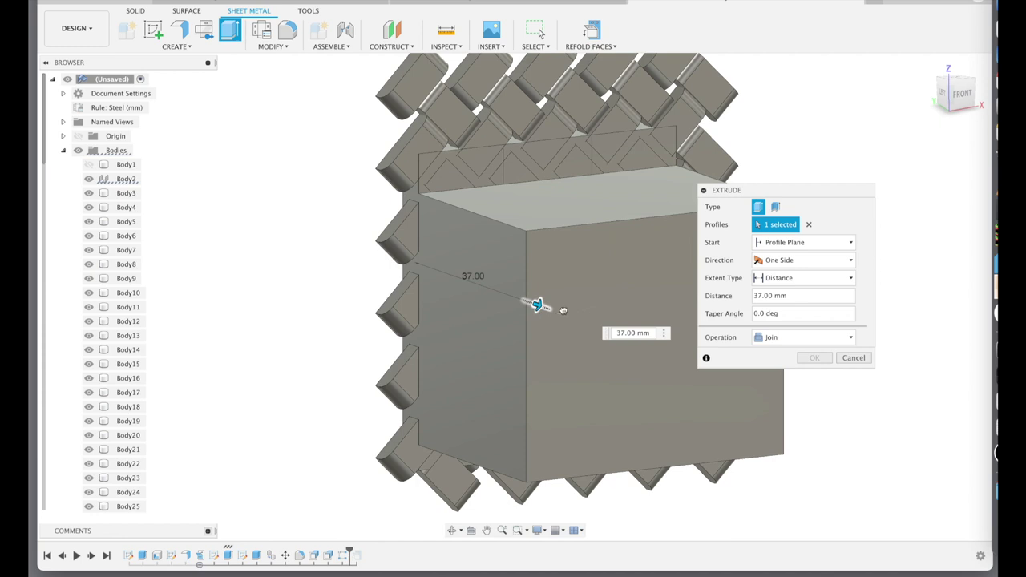
click(788, 338)
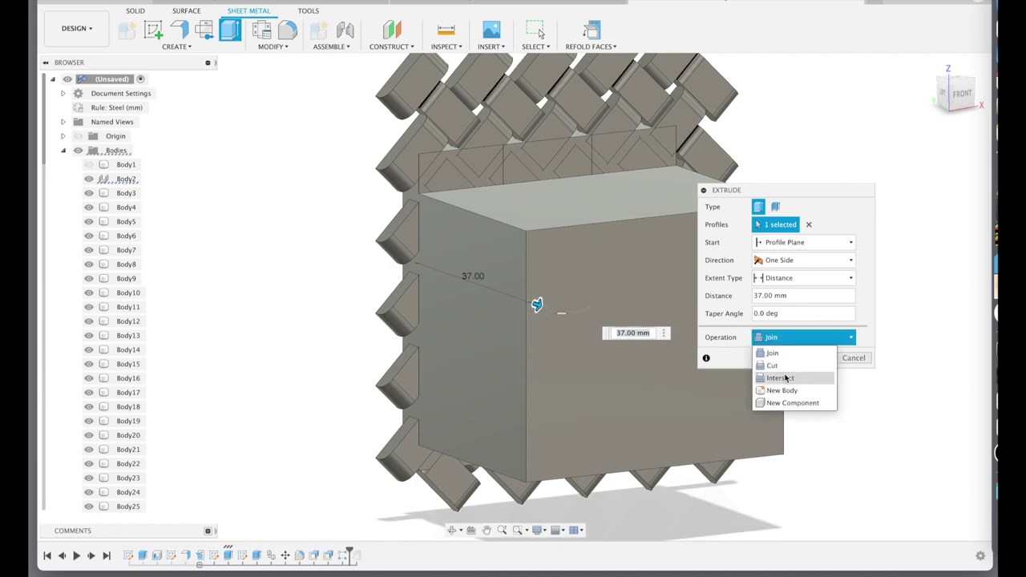
click(785, 377)
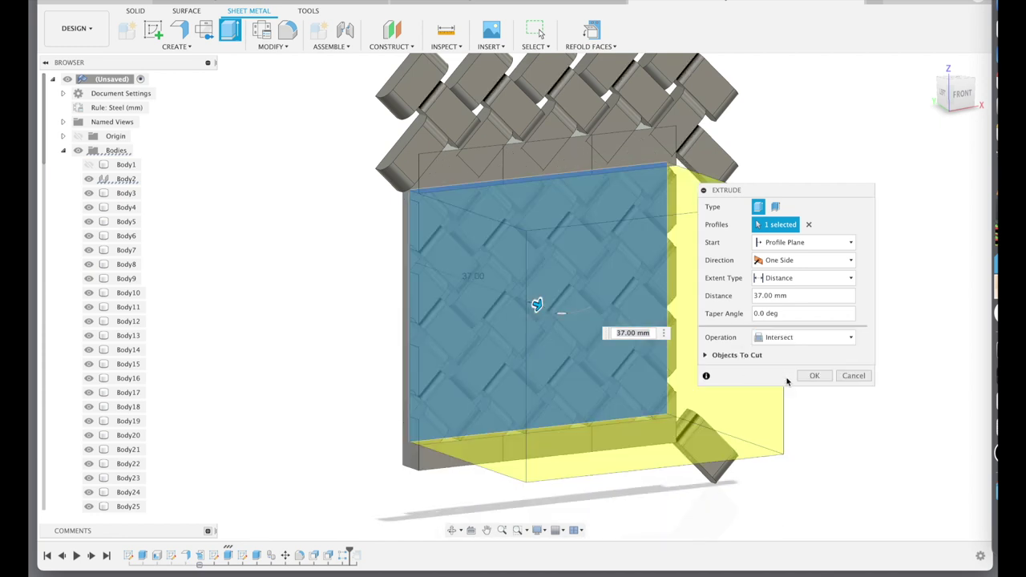
click(814, 378)
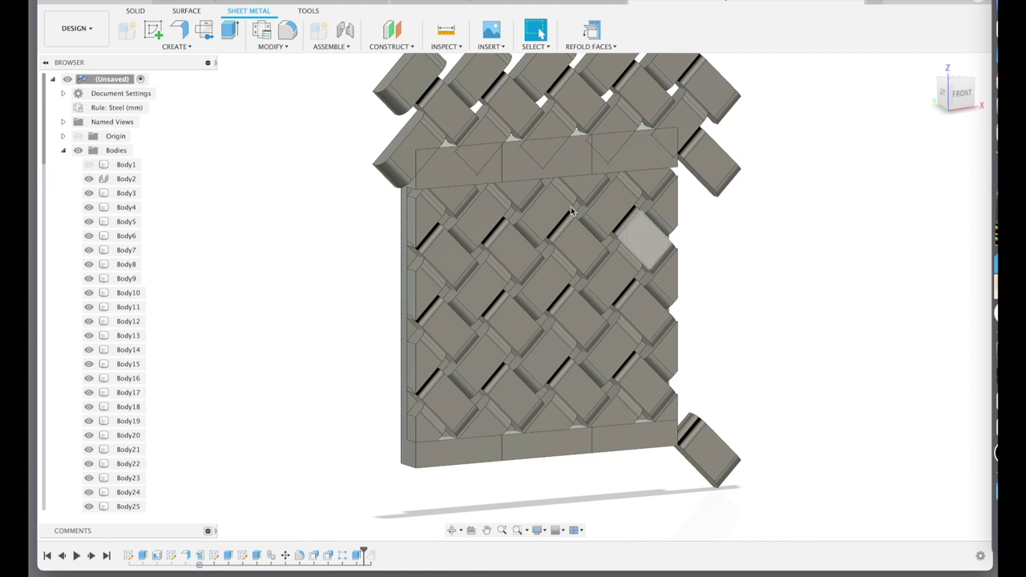
Hide the leftover diamond bodies that lie outside the flange's recessed area.
drag(303, 70, 789, 178)
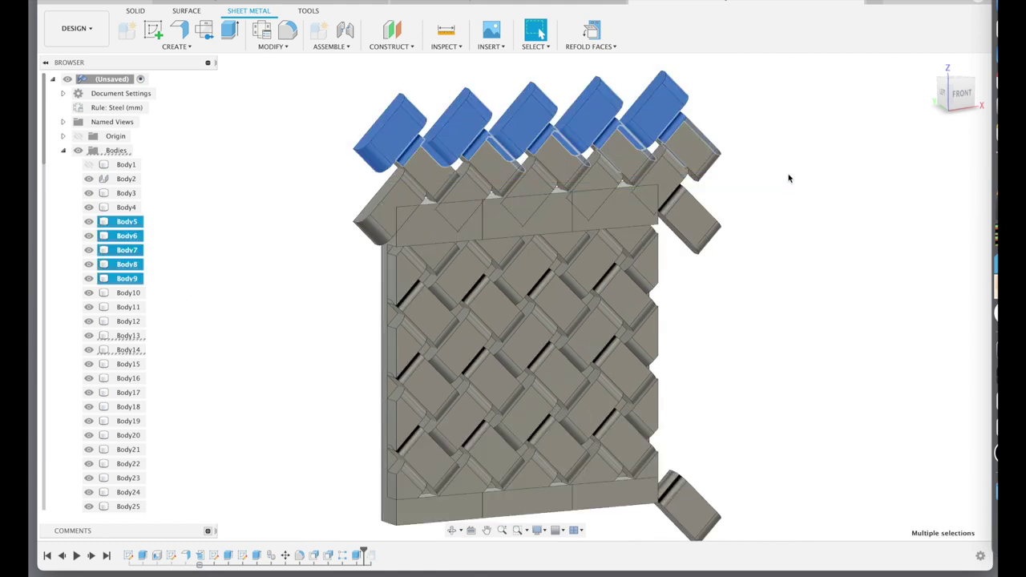
right_click(118, 236)
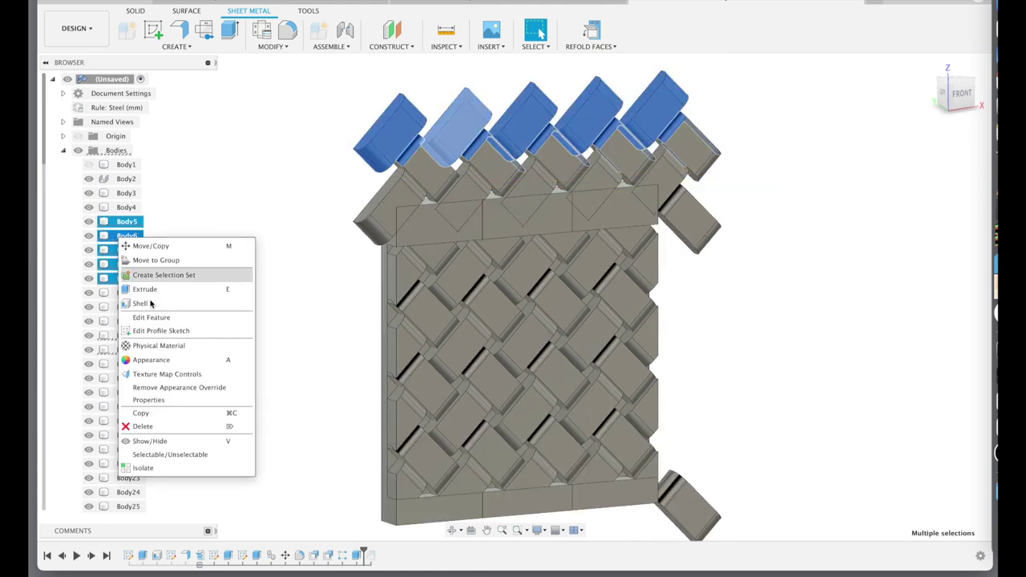
click(186, 441)
Combine the flange body with all visible trimmed diamond bodies using Join, without keeping the tool bodies.
click(389, 29)
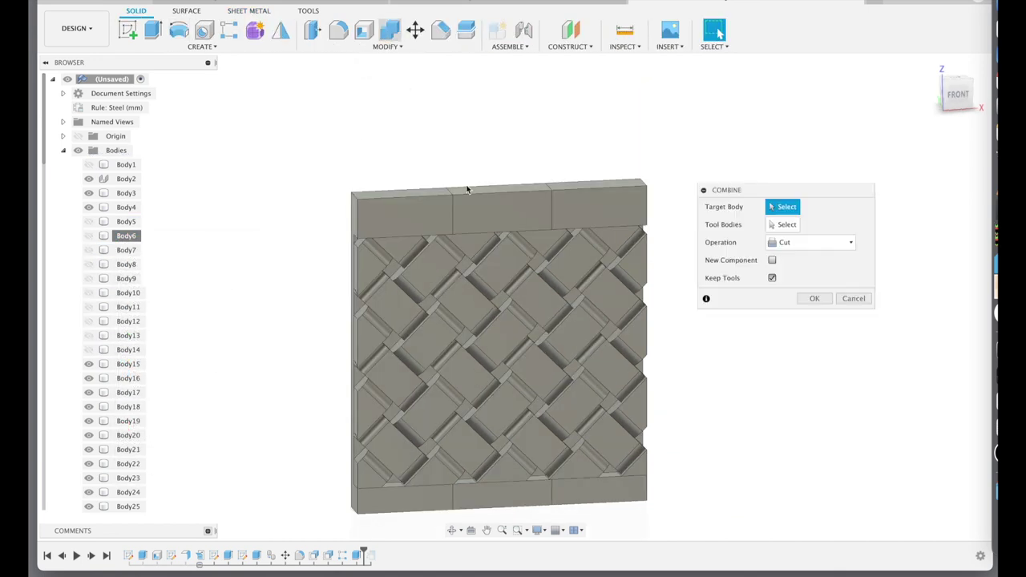
click(472, 207)
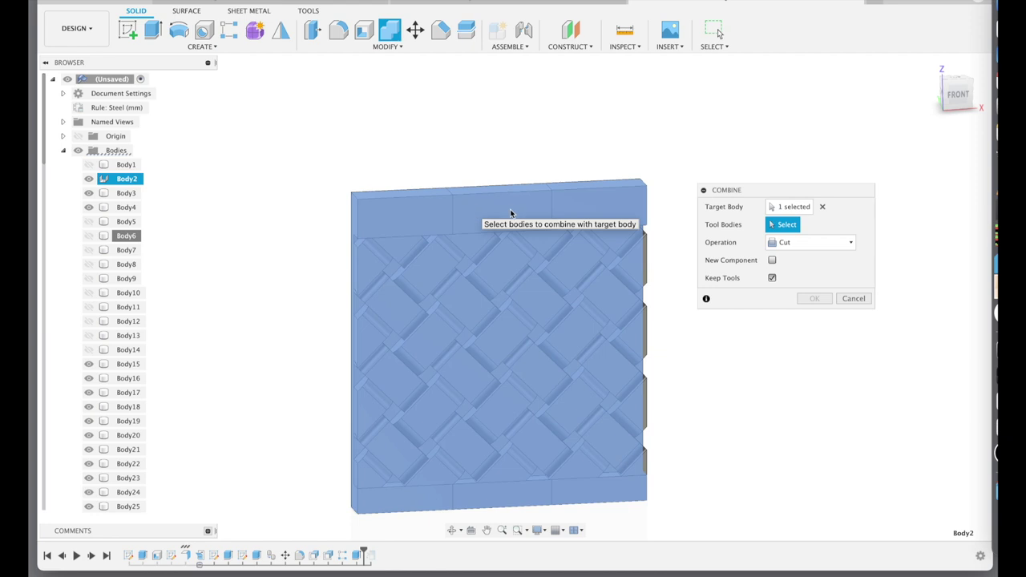
drag(671, 221, 191, 506)
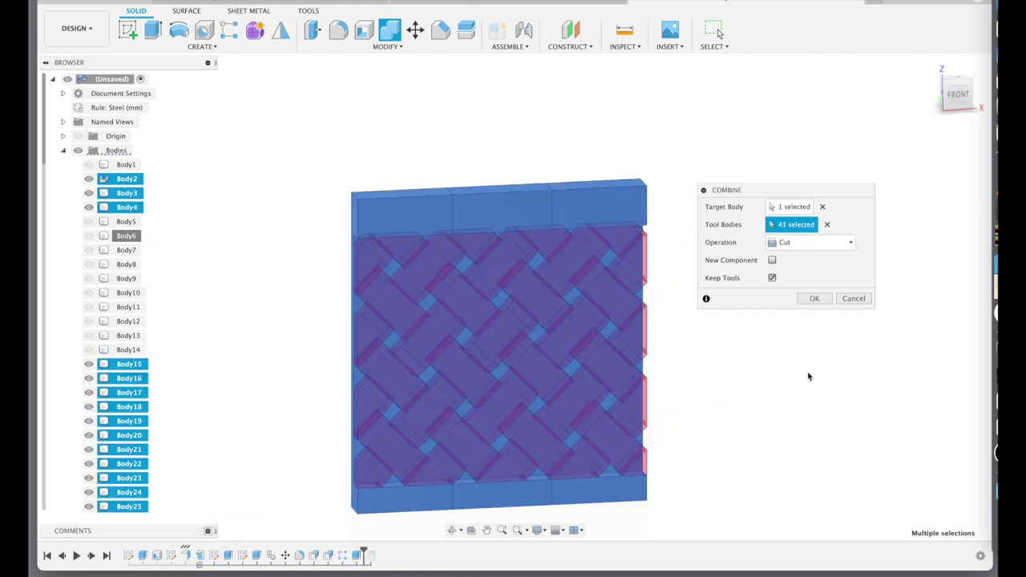
click(794, 242)
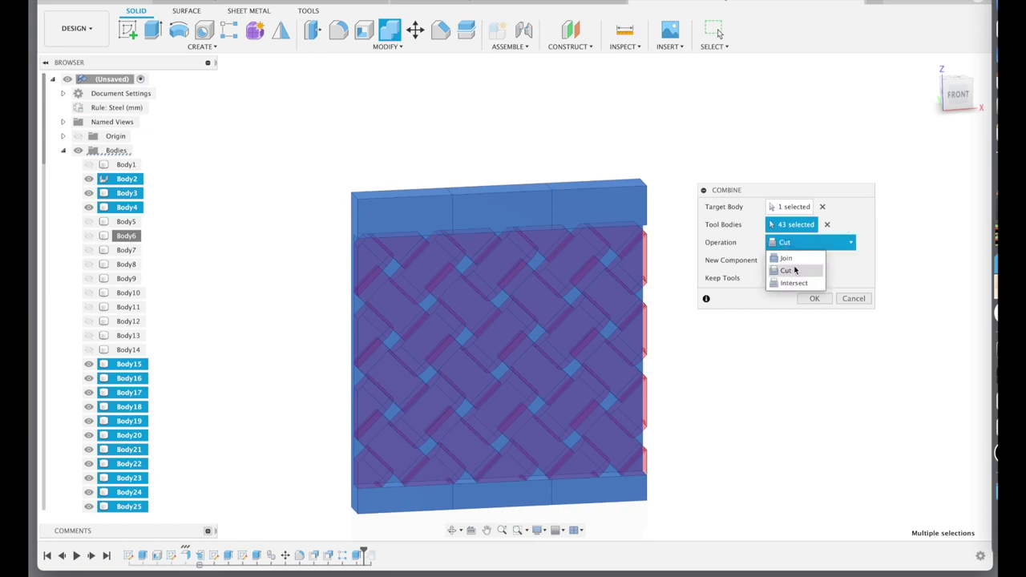
click(790, 259)
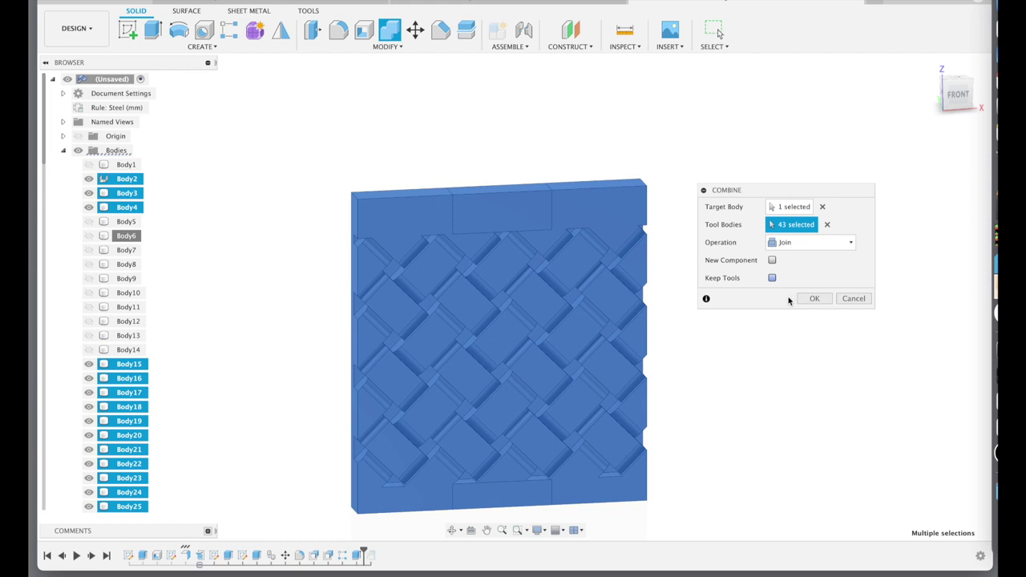
click(813, 299)
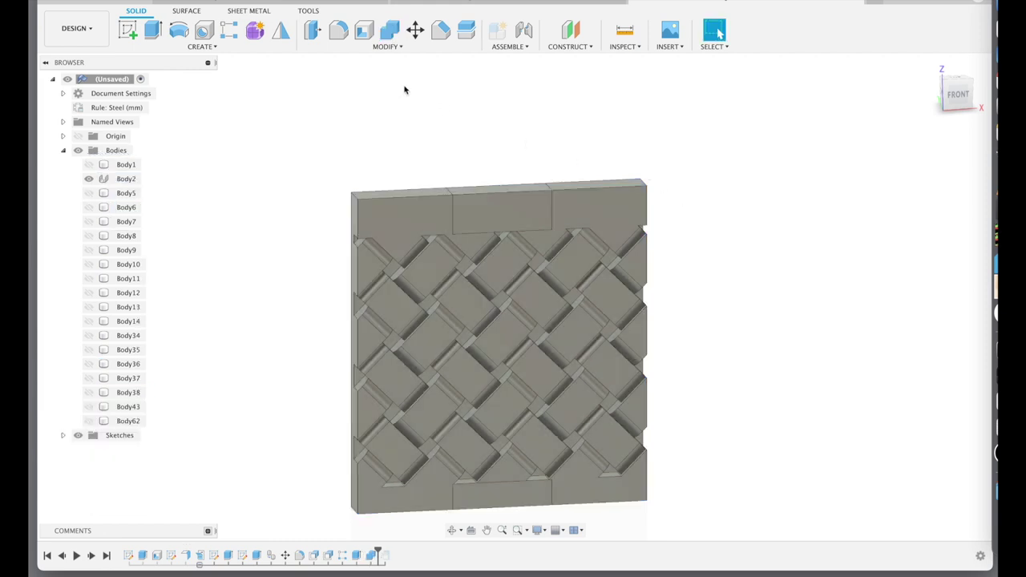
Refold the sheet metal faces so the woven pattern wraps around the flange's bend.
click(237, 12)
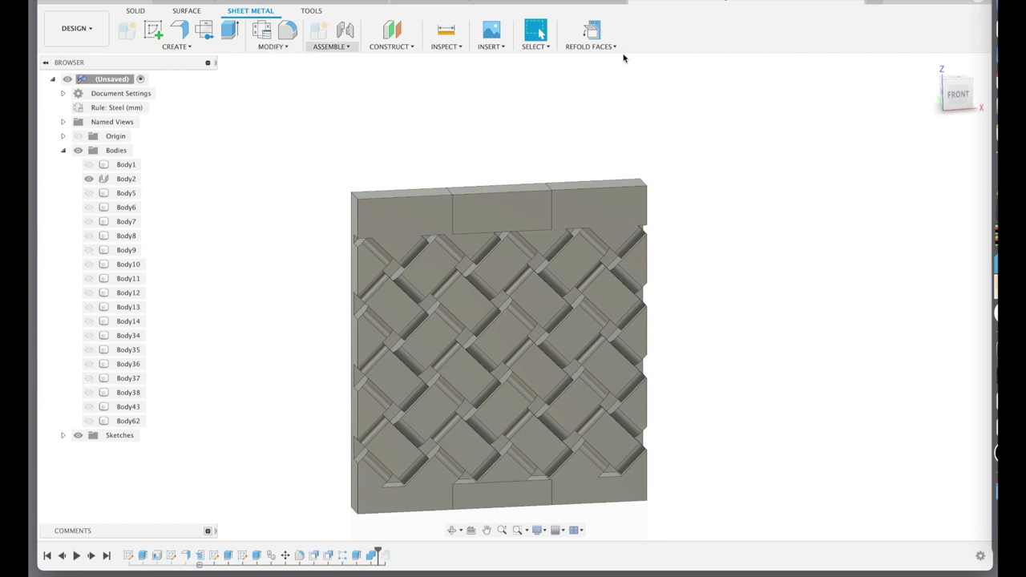
click(593, 30)
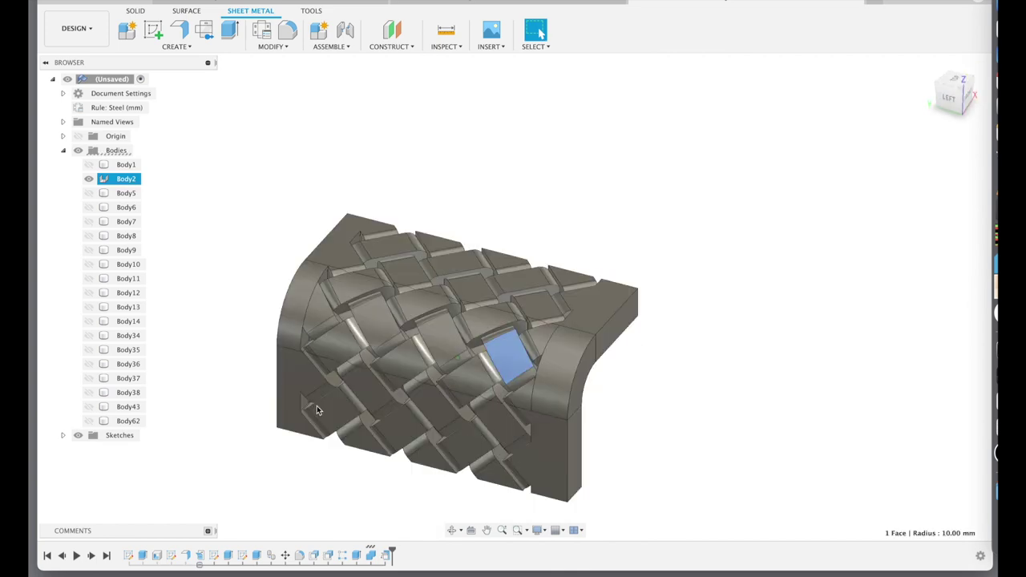
scroll(408, 306, up, 3)
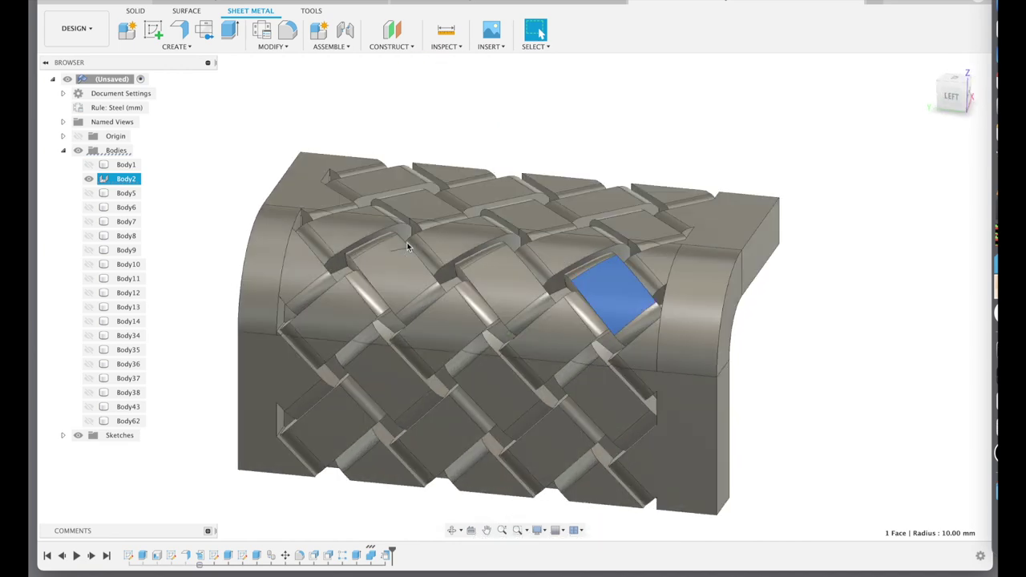
Create a full circular pattern of the refolded woven body about the construction axis with quantity 4.
double_click(373, 553)
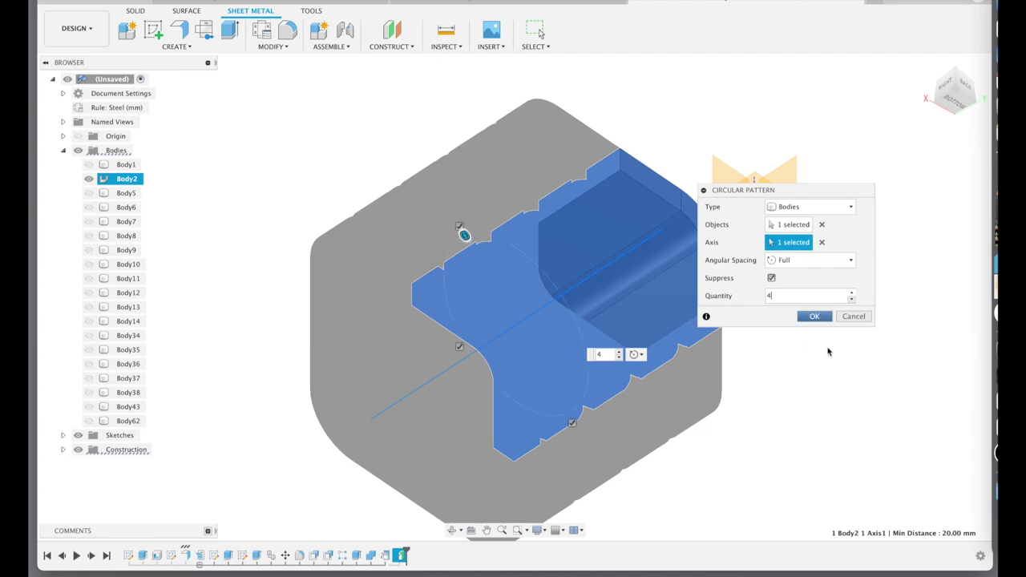
key(Return)
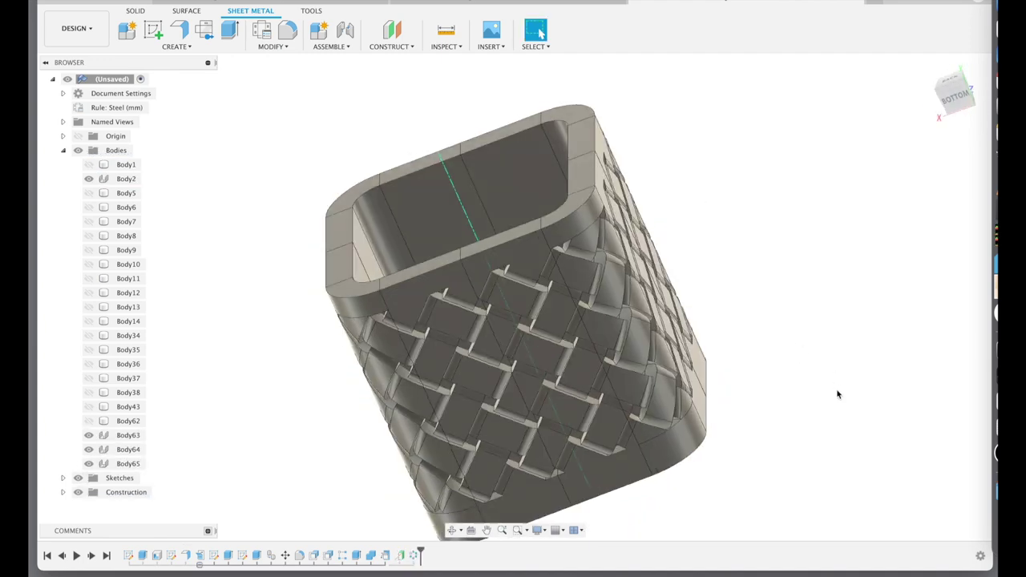